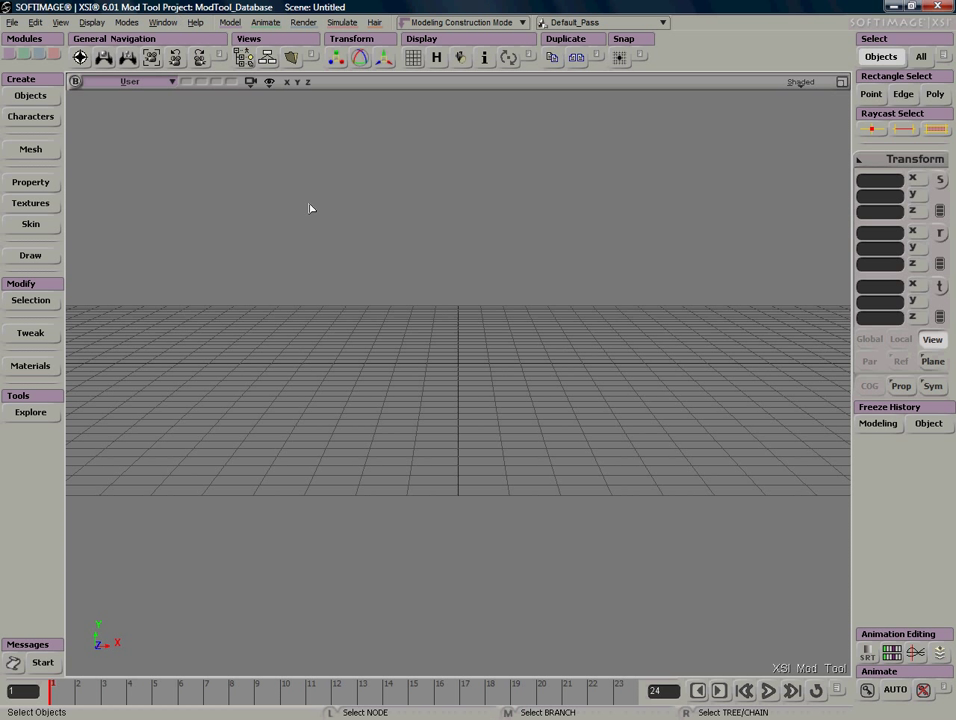
# Step: Open the Netview start page, show the Getting Started With Mod Tool videos, and close the window
pyautogui.click(43, 662)
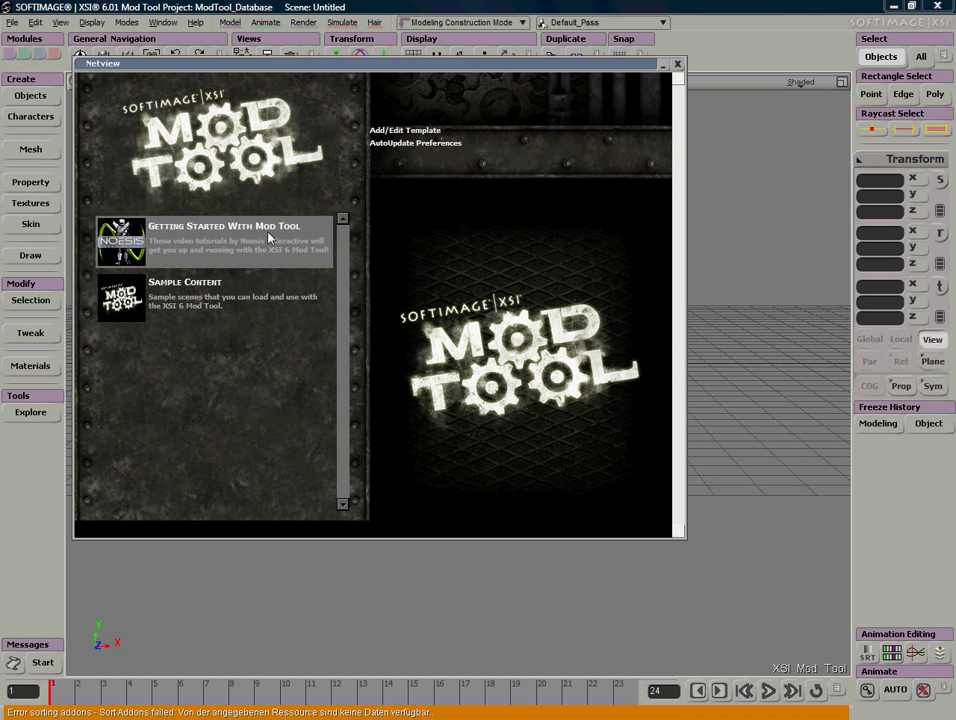
pyautogui.click(268, 237)
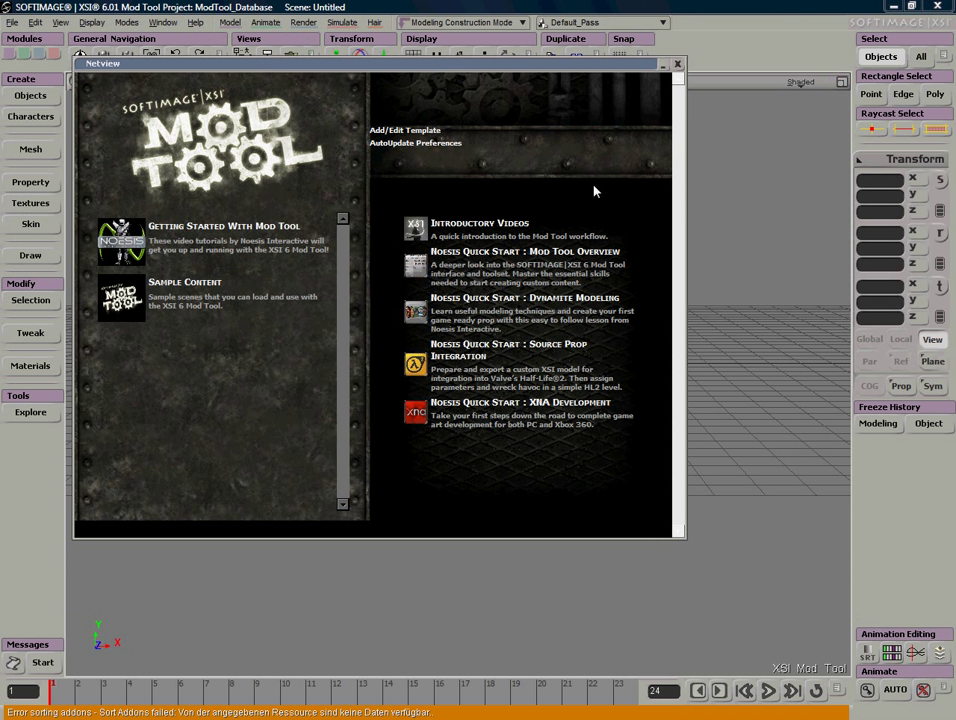
pyautogui.click(678, 63)
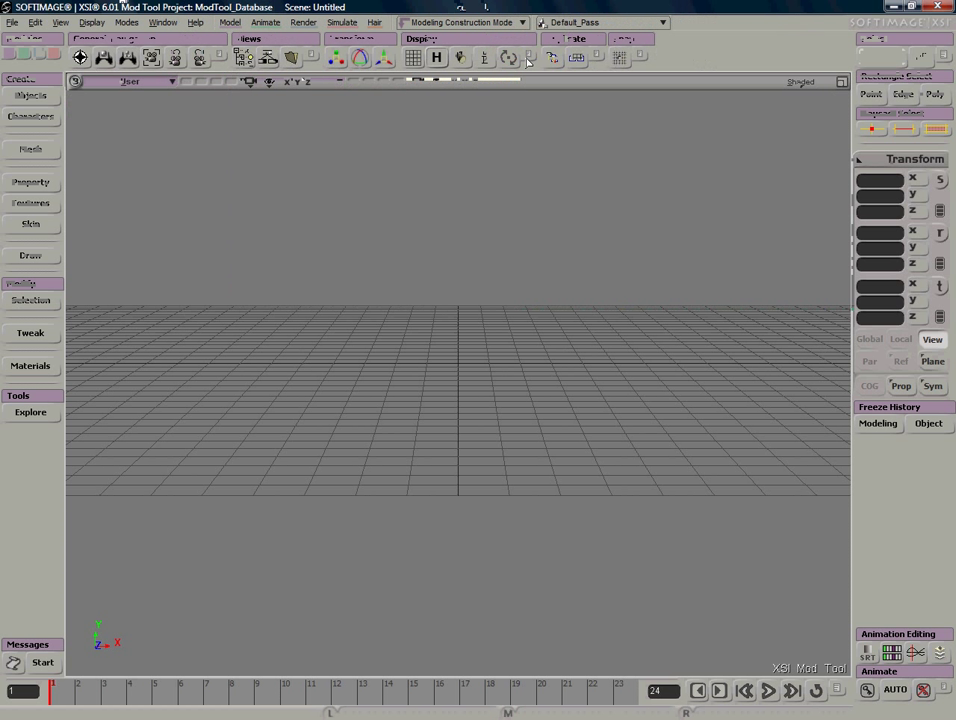
# Step: Pan, dolly and tilt the User view with the multi-purpose navigation tool to examine the empty grid
pyautogui.click(80, 57)
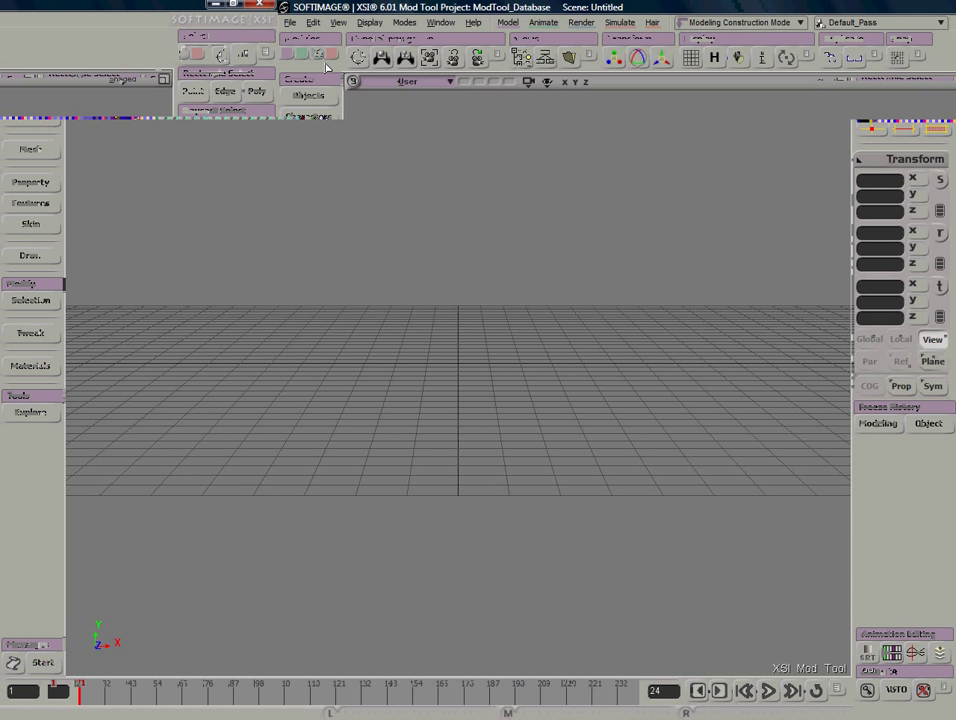
pyautogui.moveTo(262, 198); pyautogui.dragTo(448, 295)
pyautogui.moveTo(552, 267); pyautogui.dragTo(482, 265)
pyautogui.moveTo(358, 322); pyautogui.dragTo(437, 331)
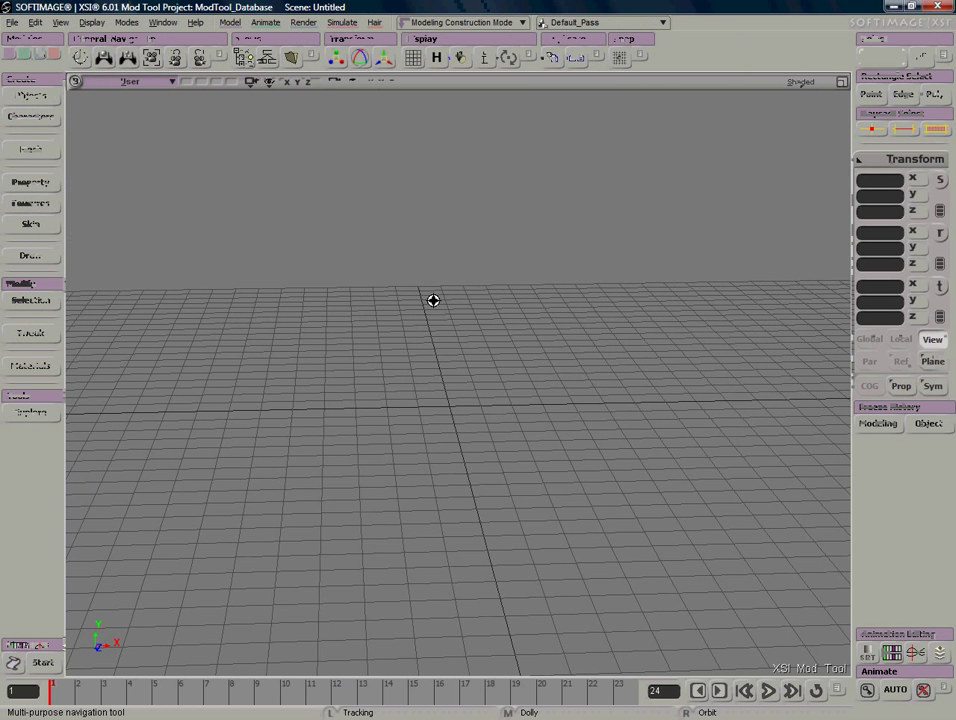
pyautogui.moveTo(433, 299); pyautogui.dragTo(421, 346, button='middle')
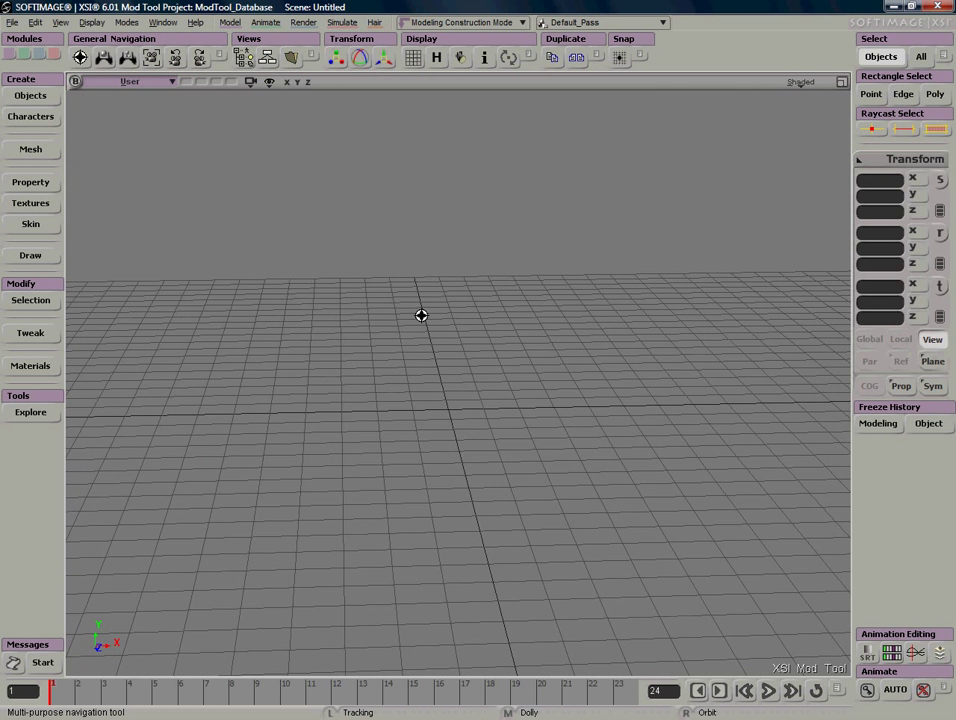
pyautogui.press('t')
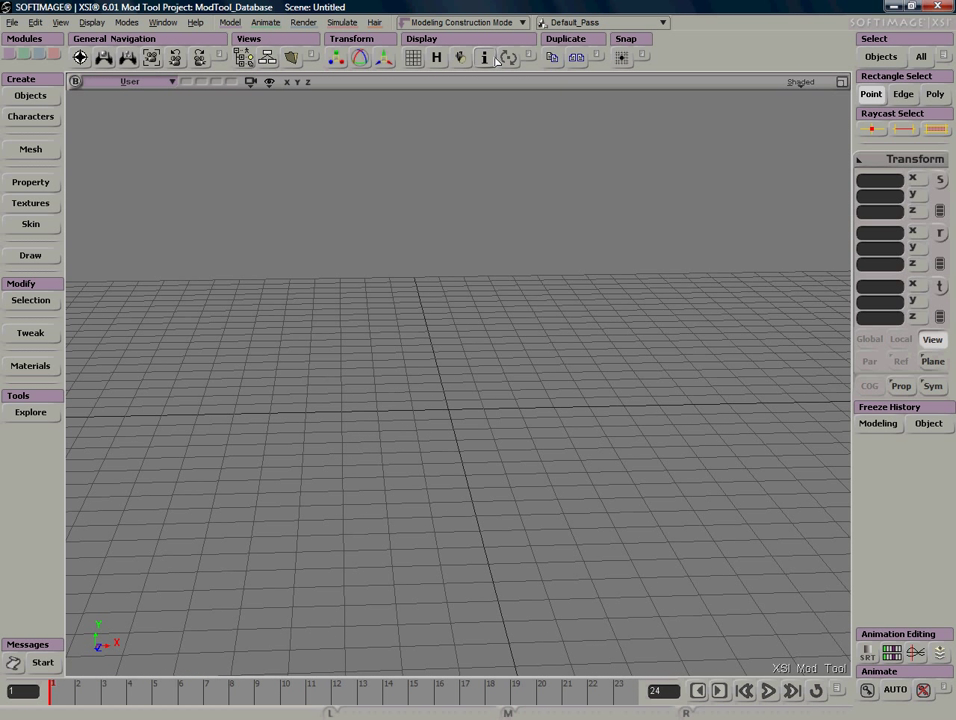
# Step: Show the object and triangle statistics in the viewport and orbit around the grid
pyautogui.click(486, 60)
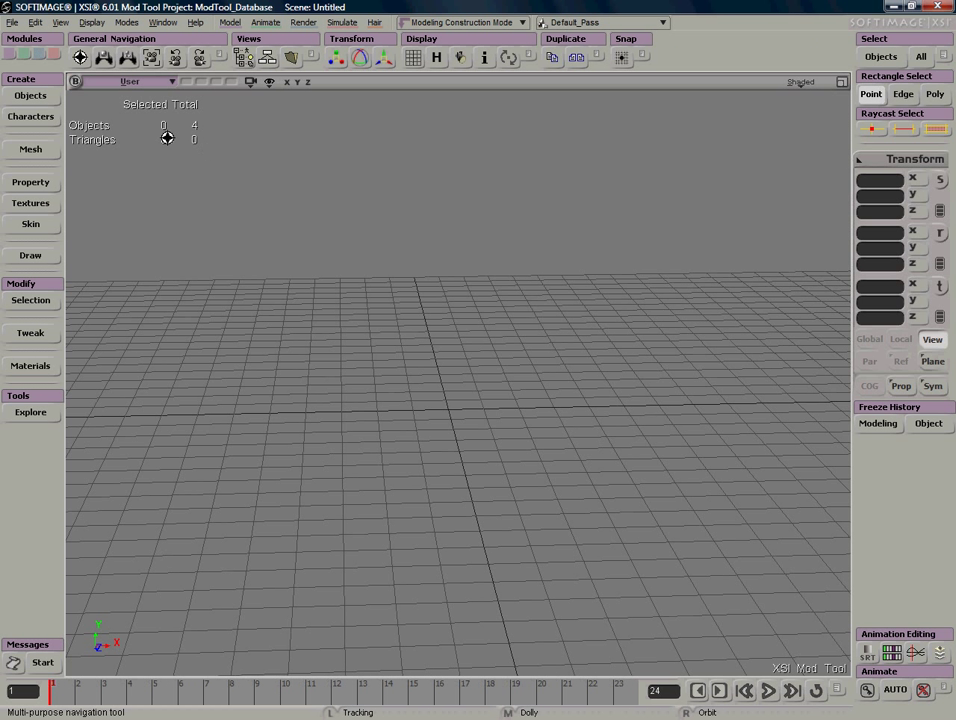
pyautogui.press('space')
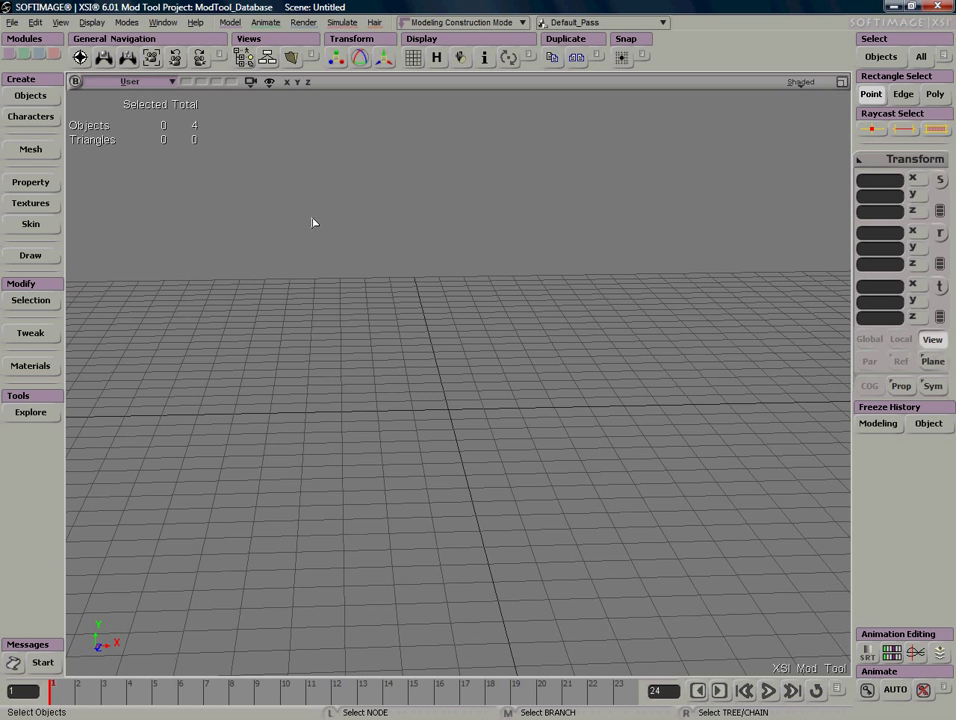
pyautogui.press('s')
pyautogui.moveTo(314, 228); pyautogui.dragTo(461, 367, button='right')
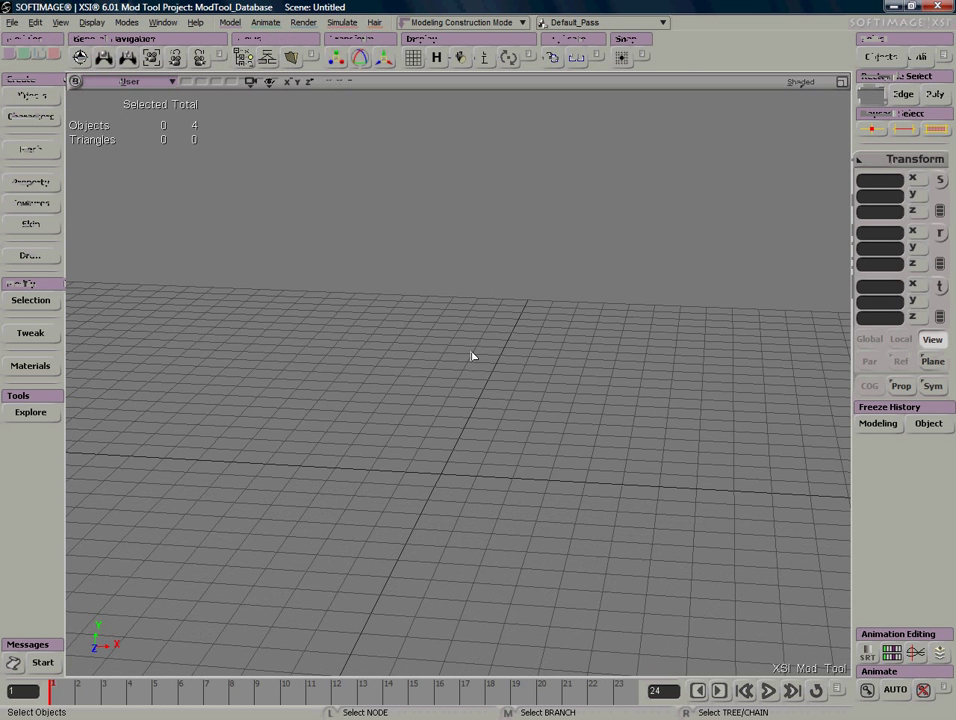
pyautogui.press('ctrl')
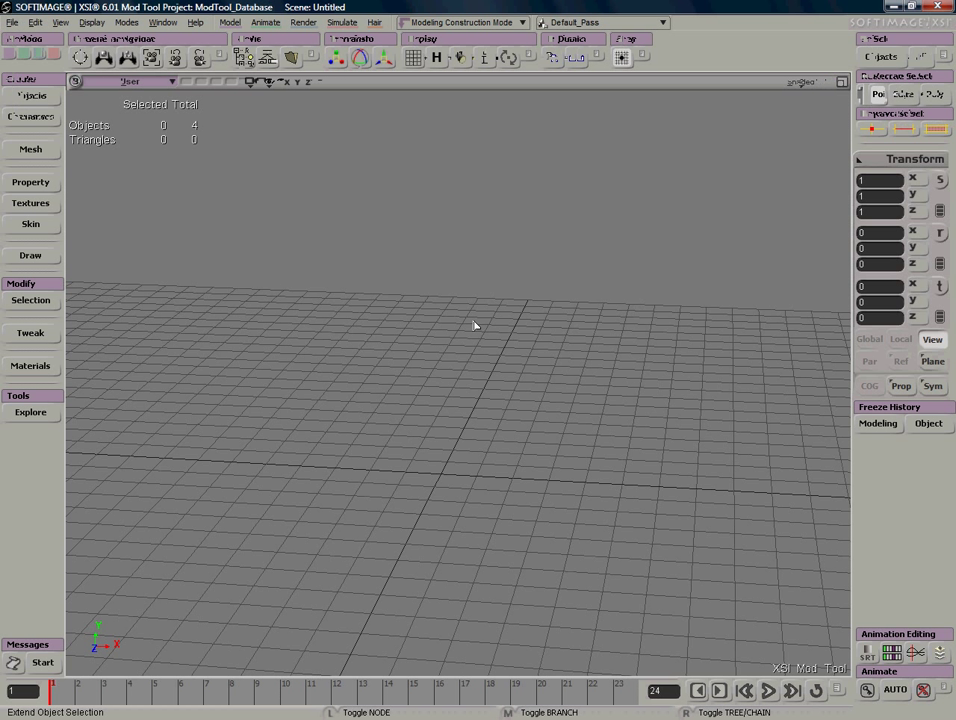
pyautogui.hotkey('ctrl', 's')
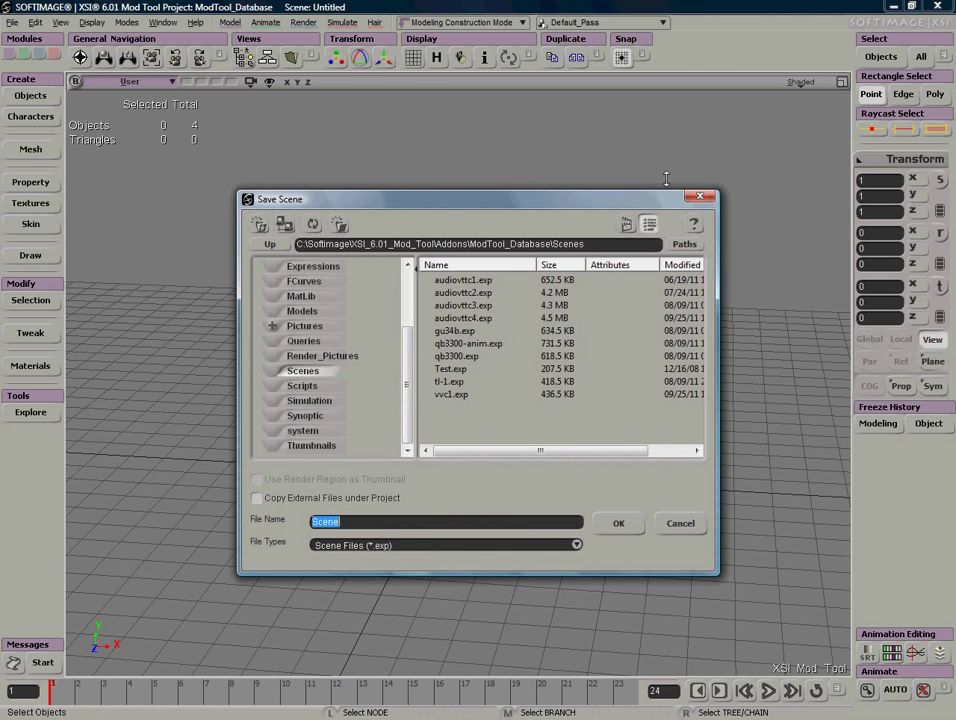
pyautogui.press('Escape')
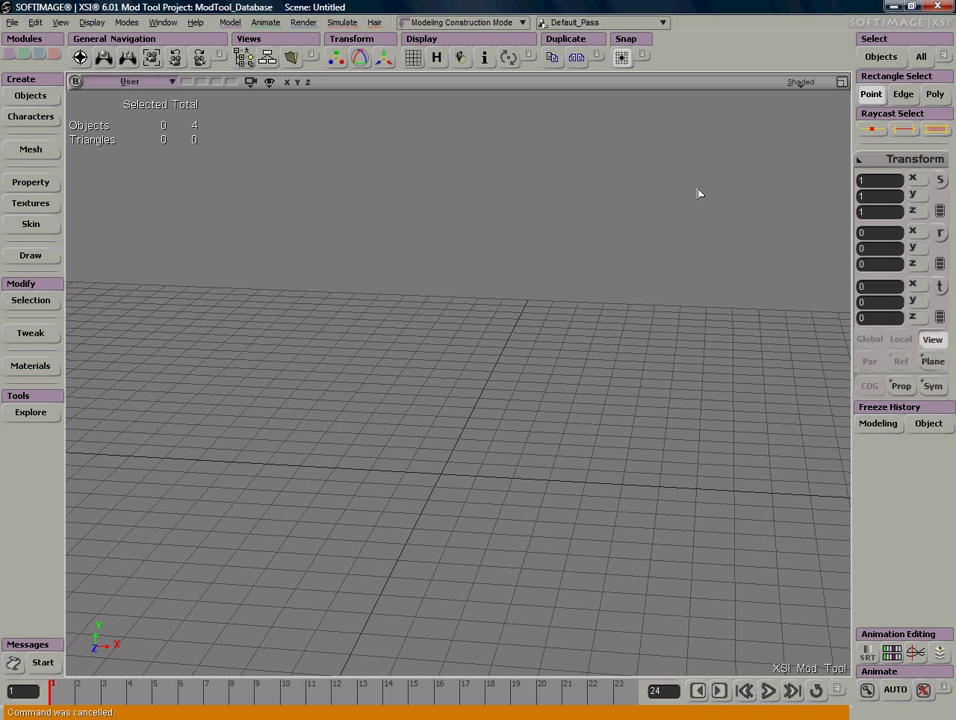
# Step: Hide the object and triangle statistics and reset the User view's camera to its default position
pyautogui.press('z')
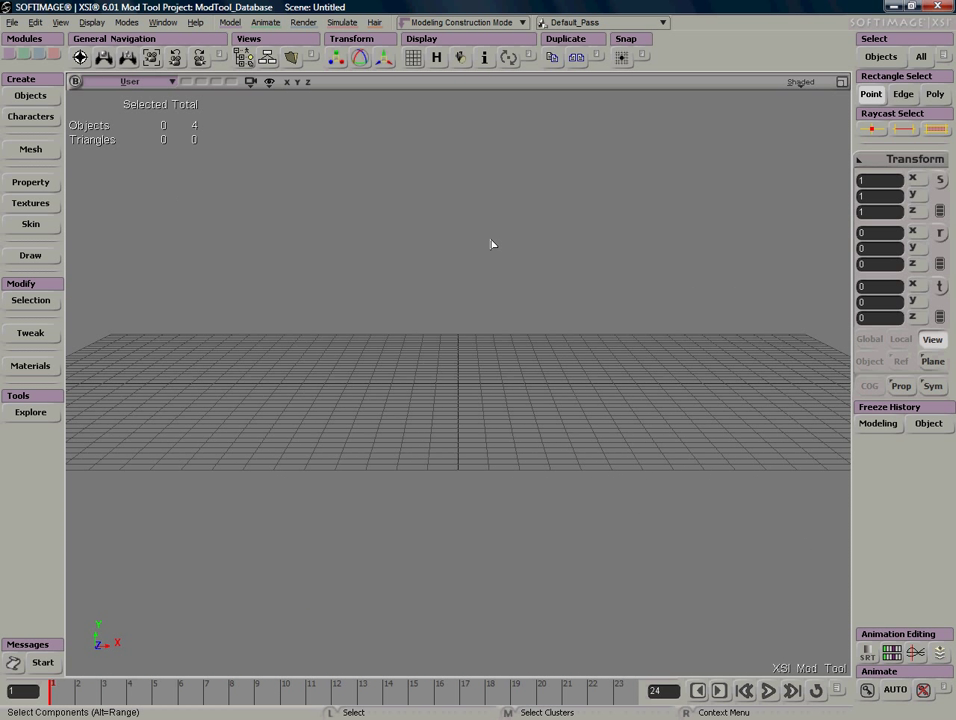
pyautogui.click(486, 59)
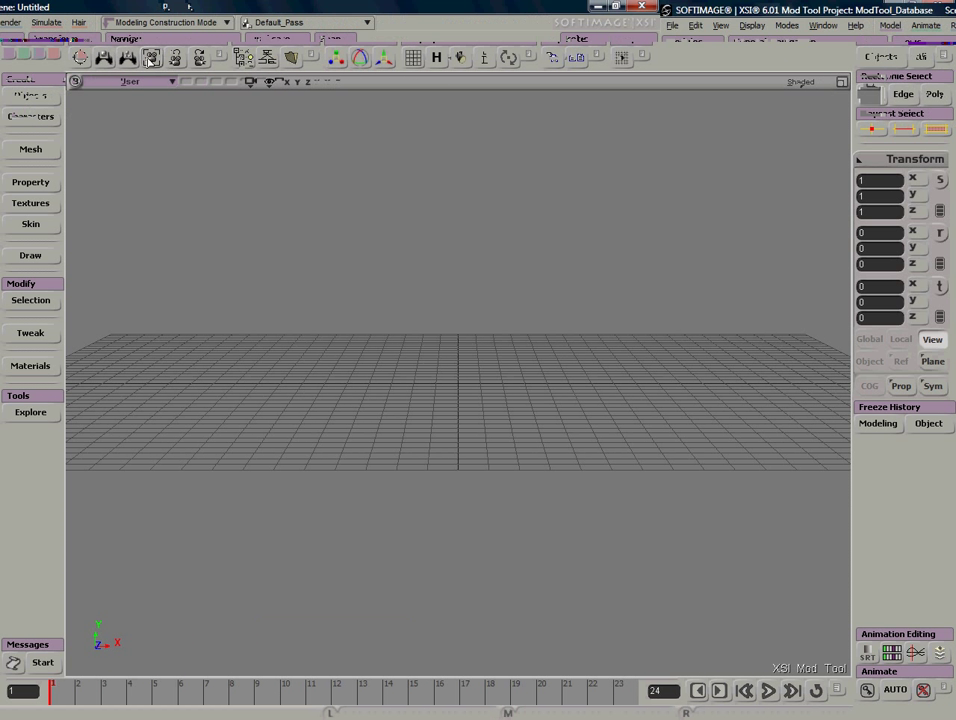
pyautogui.press('s')
pyautogui.moveTo(230, 205); pyautogui.dragTo(175, 165, button='right')
pyautogui.click(152, 60)
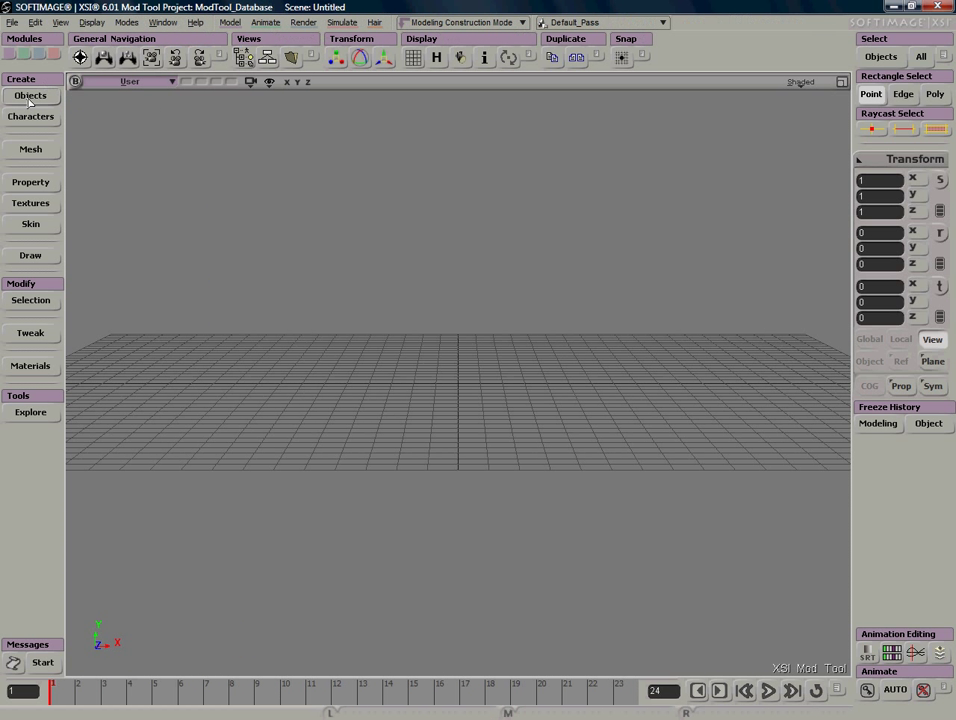
# Step: Create a cube mesh primitive and set its length to 1
pyautogui.click(29, 99)
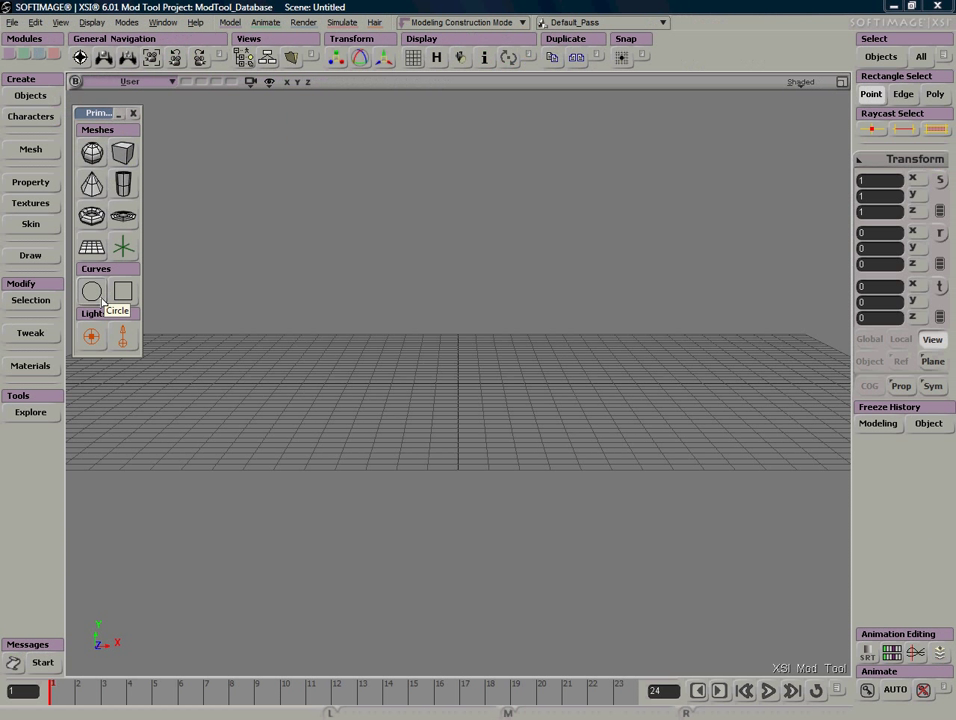
pyautogui.click(123, 153)
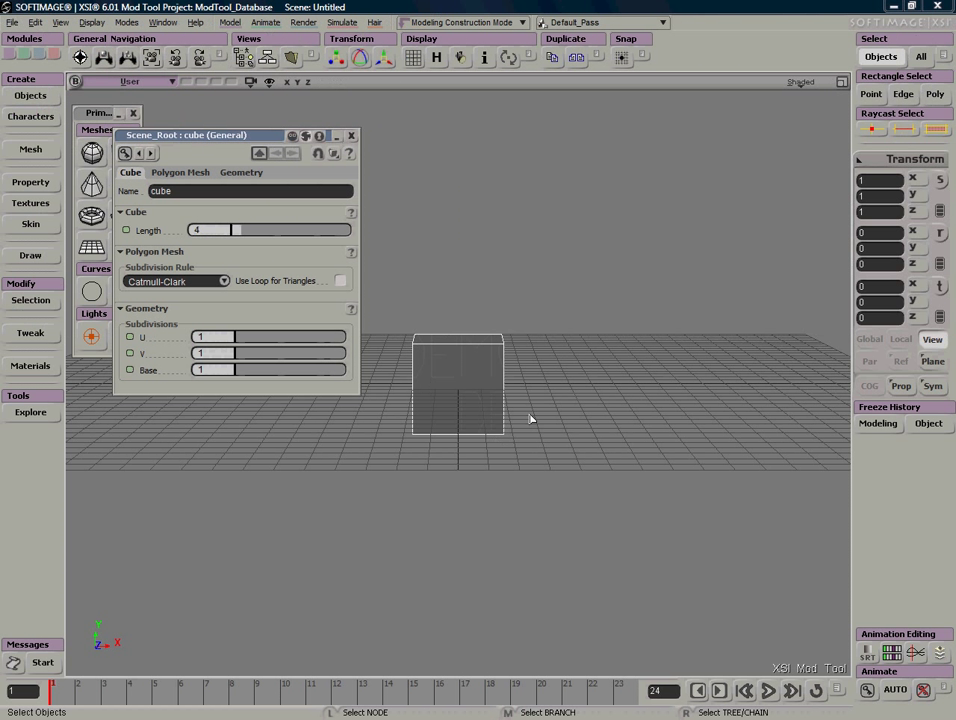
pyautogui.moveTo(233, 230)
pyautogui.mouseDown()
pyautogui.moveTo(311, 234)
pyautogui.moveTo(215, 233)
pyautogui.moveTo(241, 239)
pyautogui.mouseUp()
pyautogui.write('1')
pyautogui.press('Return')
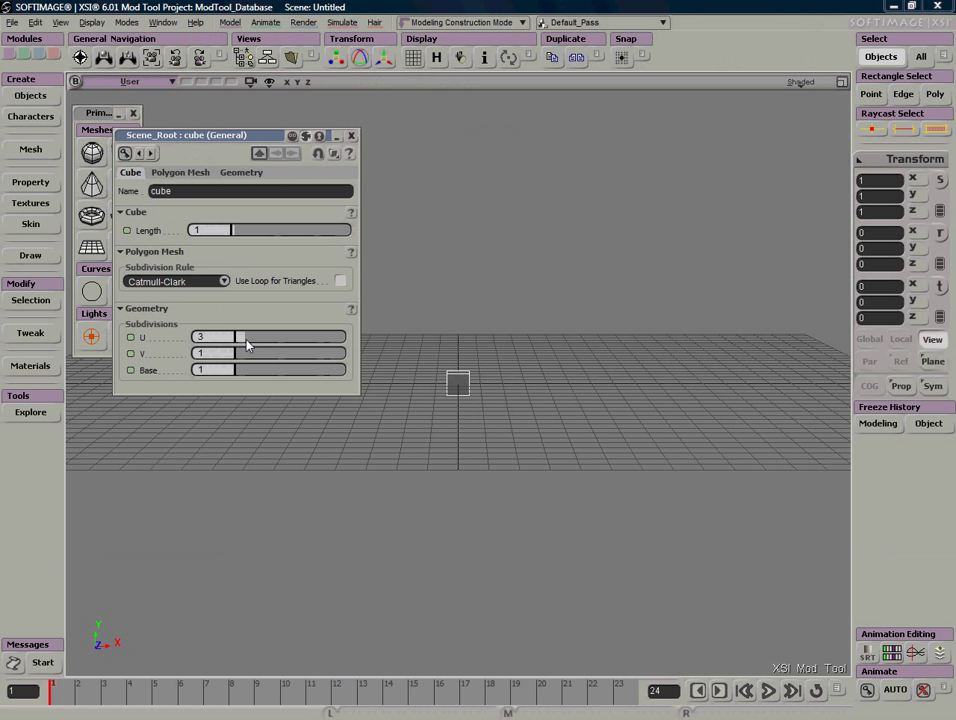
# Step: Set the cube's length to 8 and try several U subdivision values, returning U to 1
pyautogui.moveTo(247, 344); pyautogui.dragTo(283, 344)
pyautogui.moveTo(222, 343); pyautogui.dragTo(199, 331)
pyautogui.press('Return')
pyautogui.click(250, 342)
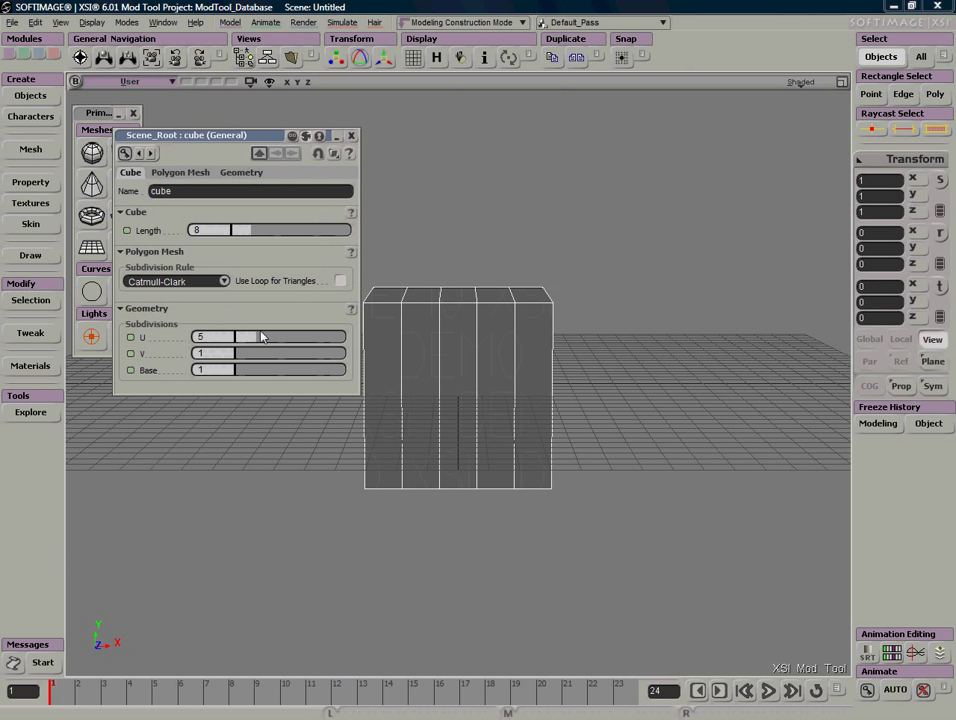
pyautogui.moveTo(250, 341); pyautogui.dragTo(202, 338)
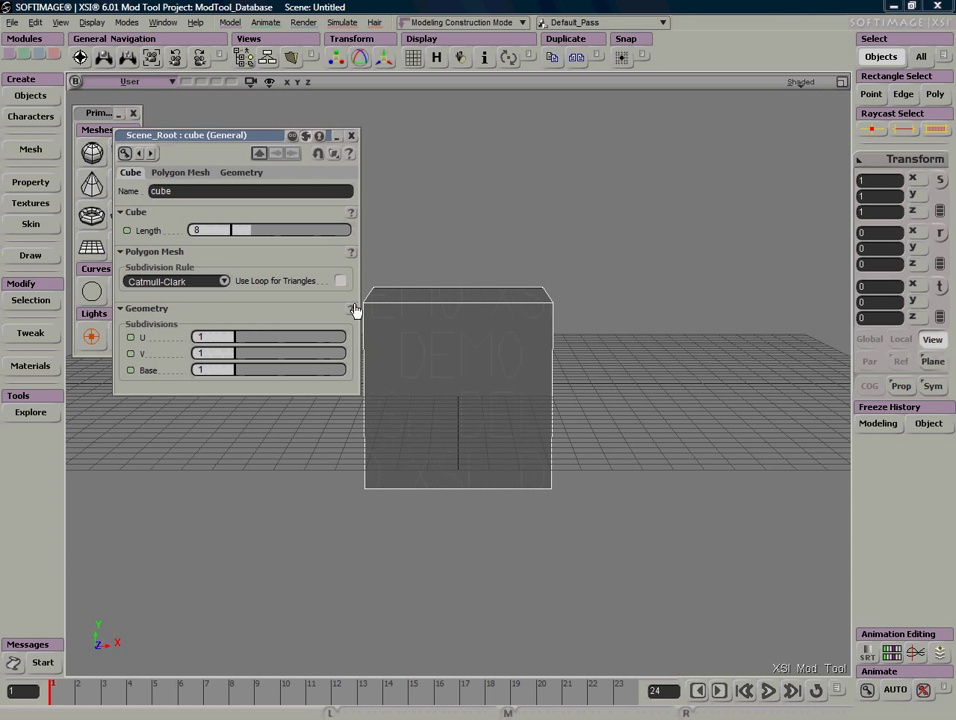
# Step: Vary the cube's U, V and Base subdivisions and orbit around it to inspect the divided faces
pyautogui.moveTo(254, 357); pyautogui.dragTo(223, 364)
pyautogui.click(258, 336)
pyautogui.moveTo(242, 339); pyautogui.dragTo(253, 340)
pyautogui.click(250, 355)
pyautogui.click(252, 370)
pyautogui.press('s')
pyautogui.moveTo(487, 324); pyautogui.dragTo(480, 379, button='right')
# Step: Reset the camera and set the cube's length to 1
pyautogui.press('r')
pyautogui.moveTo(211, 232); pyautogui.dragTo(190, 231)
pyautogui.write('1')
pyautogui.press('Return')
# Step: Set the cube's length to 8 and its U, V and Base subdivisions to 1, and close its properties
pyautogui.moveTo(254, 339); pyautogui.dragTo(215, 341)
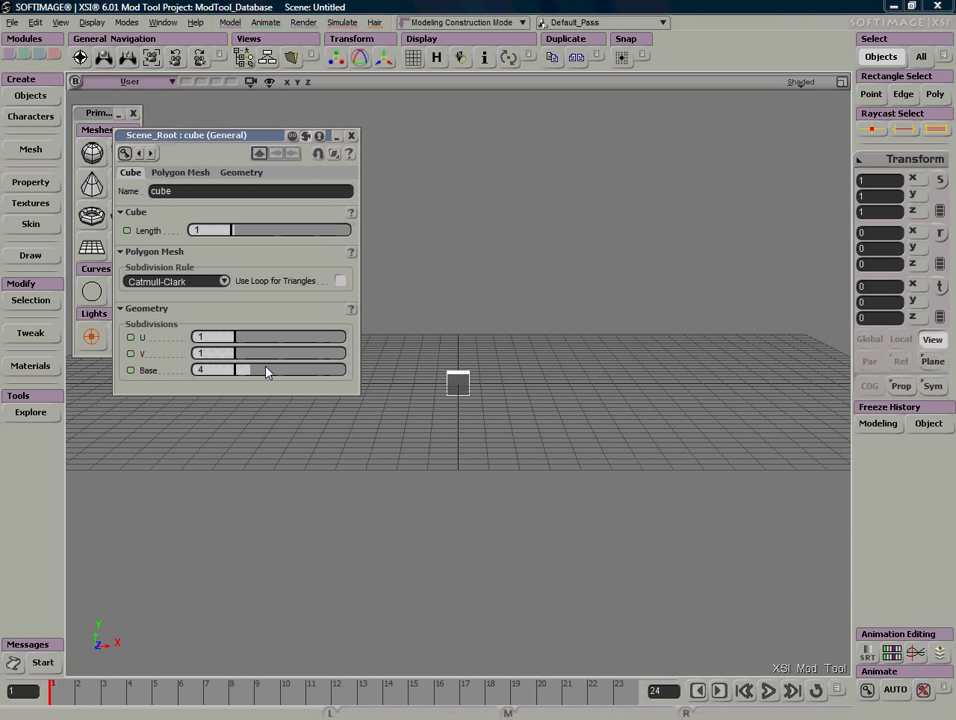
pyautogui.write('4')
pyautogui.press('Return')
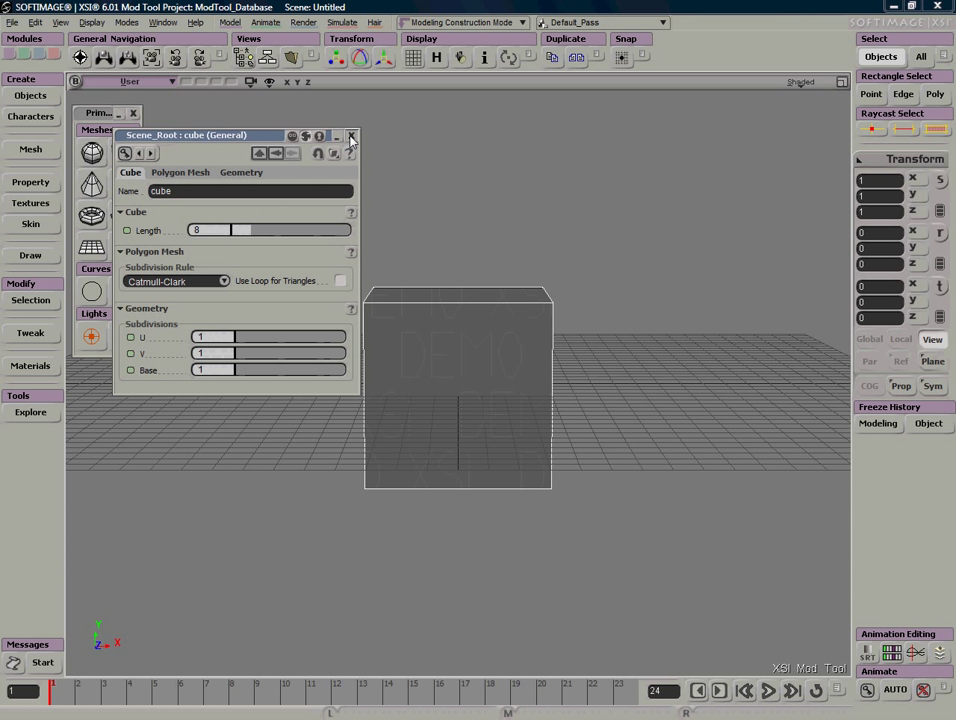
pyautogui.click(351, 135)
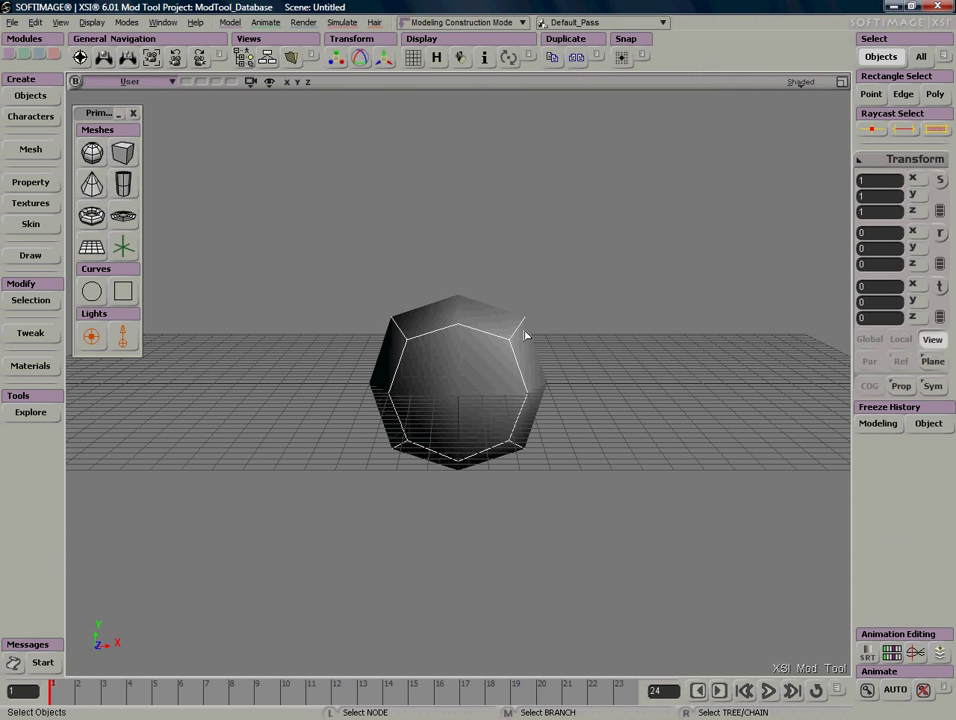
# Step: Raise the cube's smoothing subdivision level to round it into a ball and inspect it from different angles
pyautogui.press('+')
pyautogui.press('+')
pyautogui.press('s')
pyautogui.moveTo(536, 361); pyautogui.dragTo(495, 480, button='right')
pyautogui.moveTo(495, 480); pyautogui.dragTo(521, 499, button='middle')
pyautogui.moveTo(521, 499); pyautogui.dragTo(510, 345, button='right')
pyautogui.press('s')
pyautogui.moveTo(448, 246); pyautogui.dragTo(460, 286, button='right')
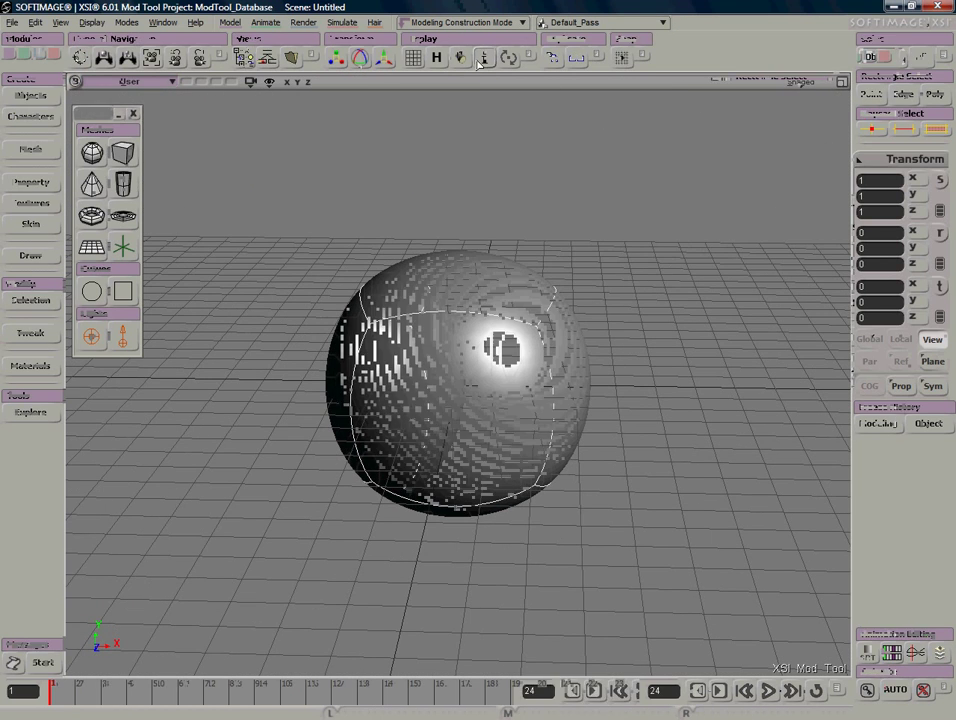
# Step: Show the object and triangle statistics, close the primitives palette, and inspect the smoothed cube from several sides
pyautogui.click(484, 59)
pyautogui.click(134, 115)
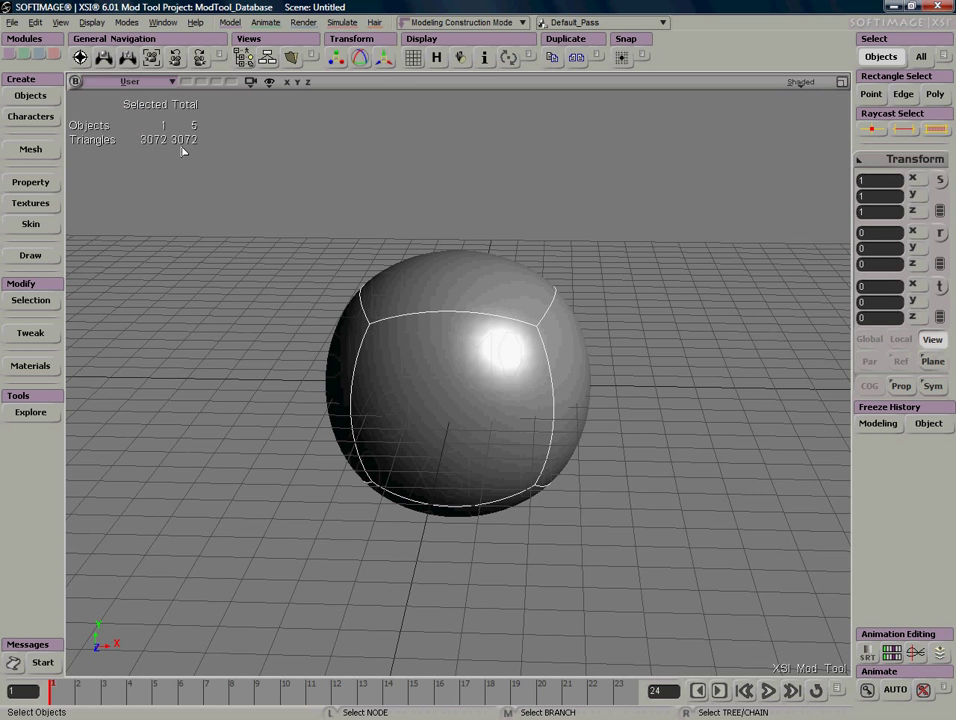
pyautogui.moveTo(371, 341); pyautogui.dragTo(447, 385, button='right')
pyautogui.press('s')
pyautogui.moveTo(459, 431); pyautogui.dragTo(444, 277, button='right')
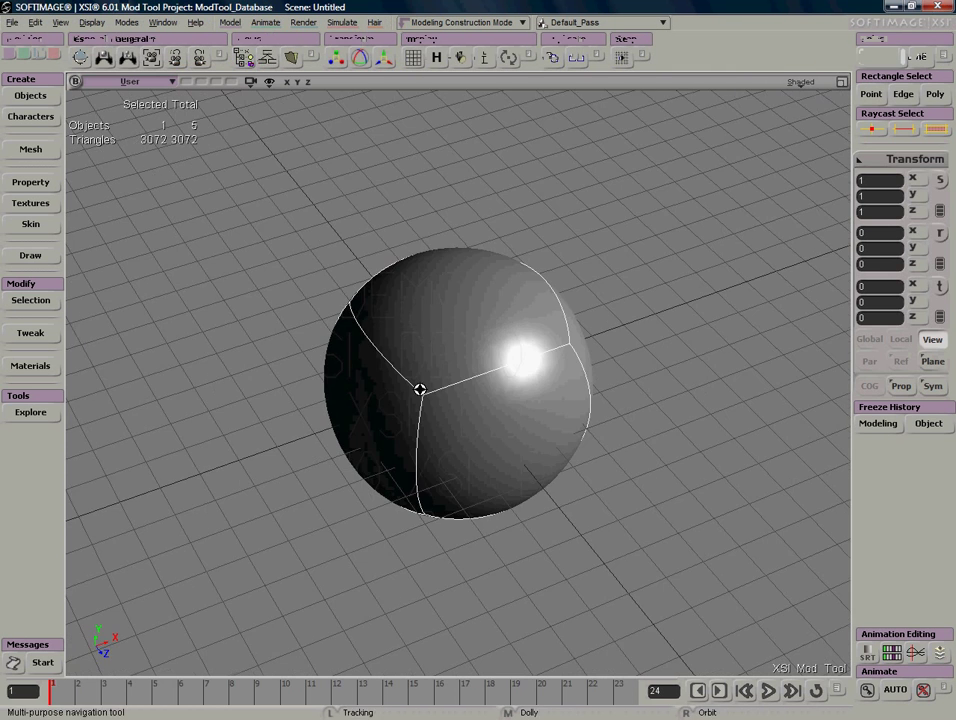
pyautogui.moveTo(427, 378); pyautogui.dragTo(380, 222, button='right')
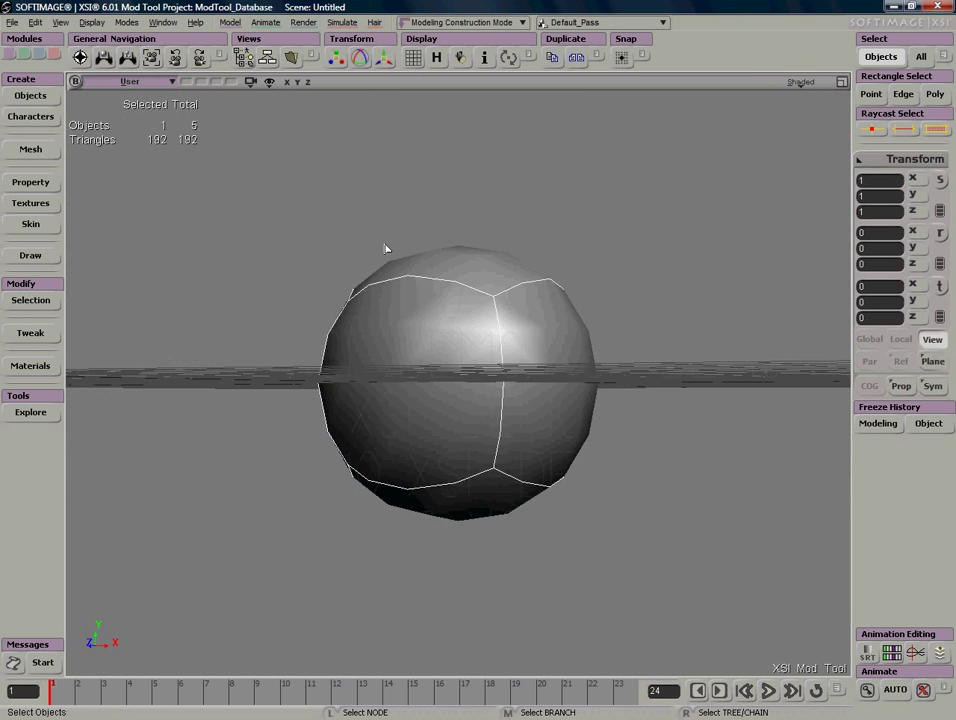
# Step: Lower and raise the smoothed cube's subdivision level repeatedly to compare triangle counts, ending at a high smoothing level
pyautogui.press('KP_Subtract')
pyautogui.press('KP_Add')
pyautogui.press('KP_Subtract')
pyautogui.press('KP_Add')
pyautogui.press('s')
pyautogui.moveTo(474, 376); pyautogui.dragTo(335, 432, button='right')
pyautogui.press('+')
pyautogui.press('-')
pyautogui.press('-')
pyautogui.press('+')
pyautogui.press('+')
pyautogui.press('+')
pyautogui.press('+')
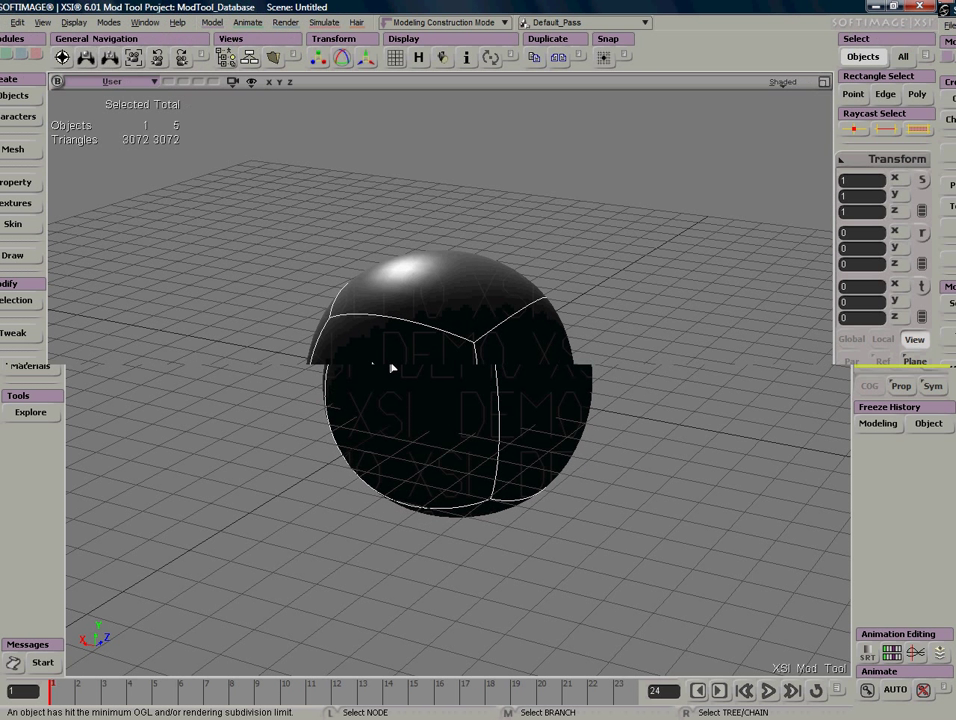
# Step: Lower the smoothed object's subdivision level back to the plain, unsmoothed cube
pyautogui.press('s')
pyautogui.moveTo(501, 348); pyautogui.dragTo(561, 396, button='right')
pyautogui.press('-')
pyautogui.press('-')
pyautogui.press('-')
pyautogui.press('-')
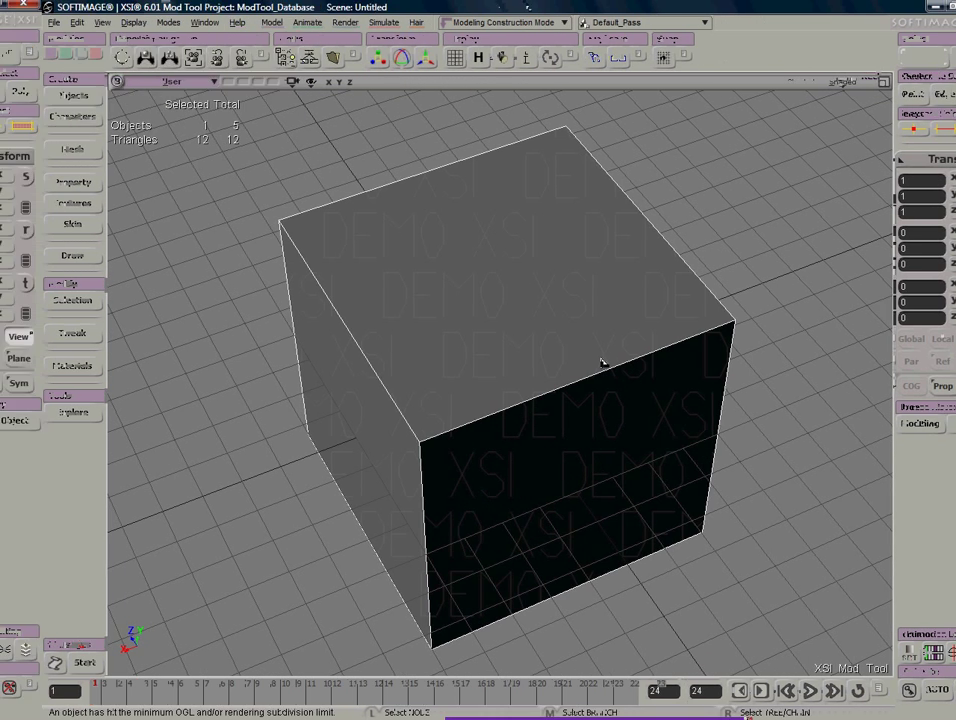
# Step: Reset the camera and delete the cube from the scene
pyautogui.press('r')
pyautogui.press('Delete')
pyautogui.click(937, 101)
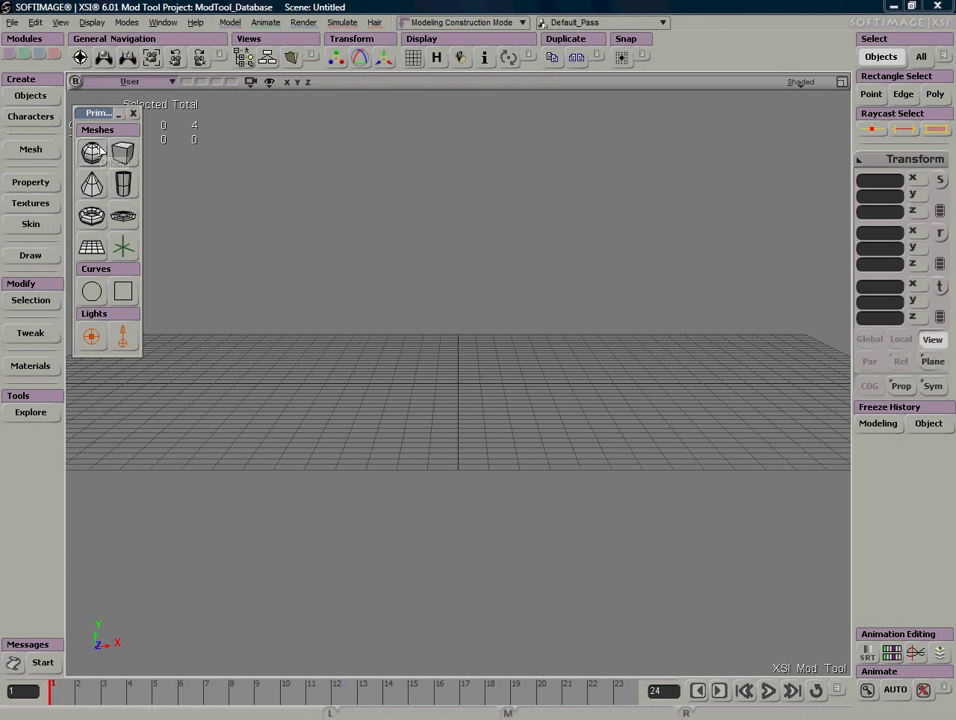
# Step: Create a sphere mesh primitive, try radii of 8 and 2, and set its radius to 4
pyautogui.click(93, 150)
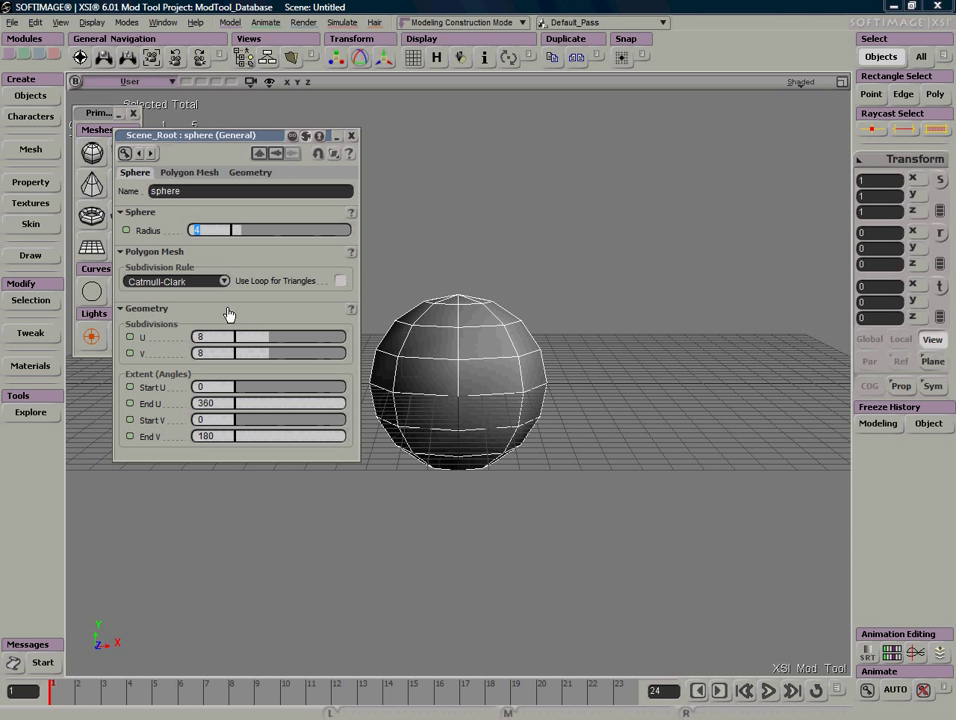
pyautogui.press('Return')
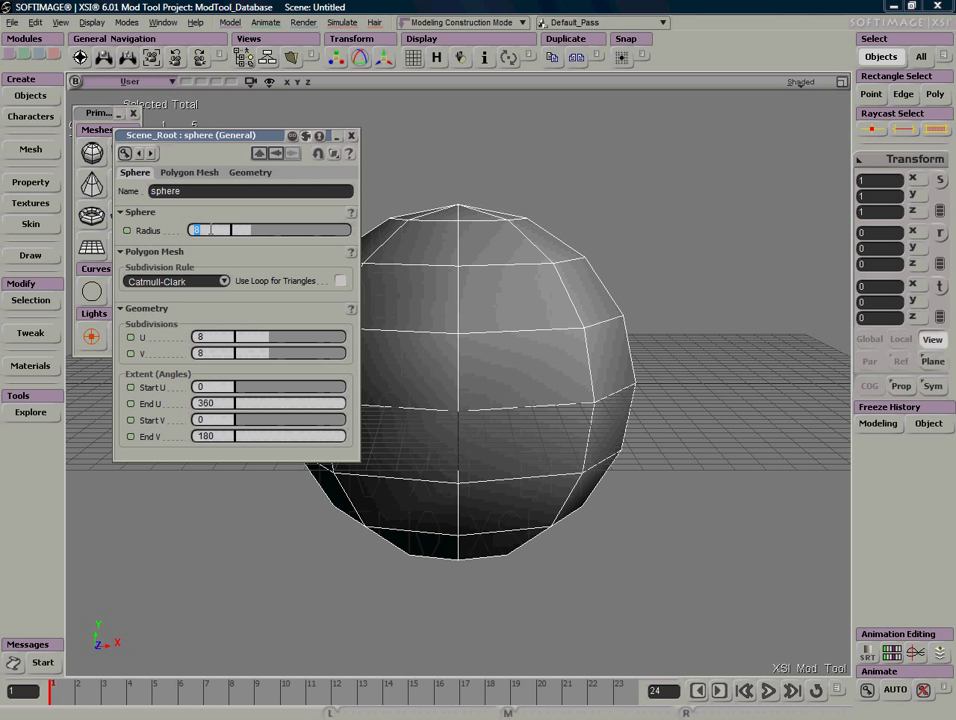
pyautogui.write('2')
pyautogui.press('Return')
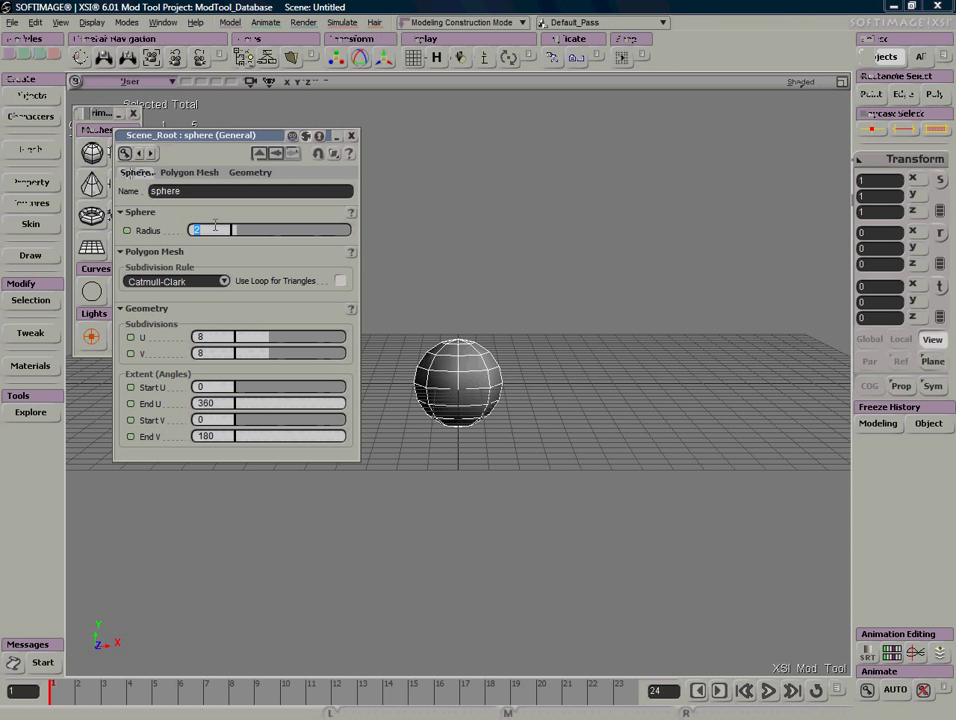
pyautogui.write('4')
pyautogui.press('Return')
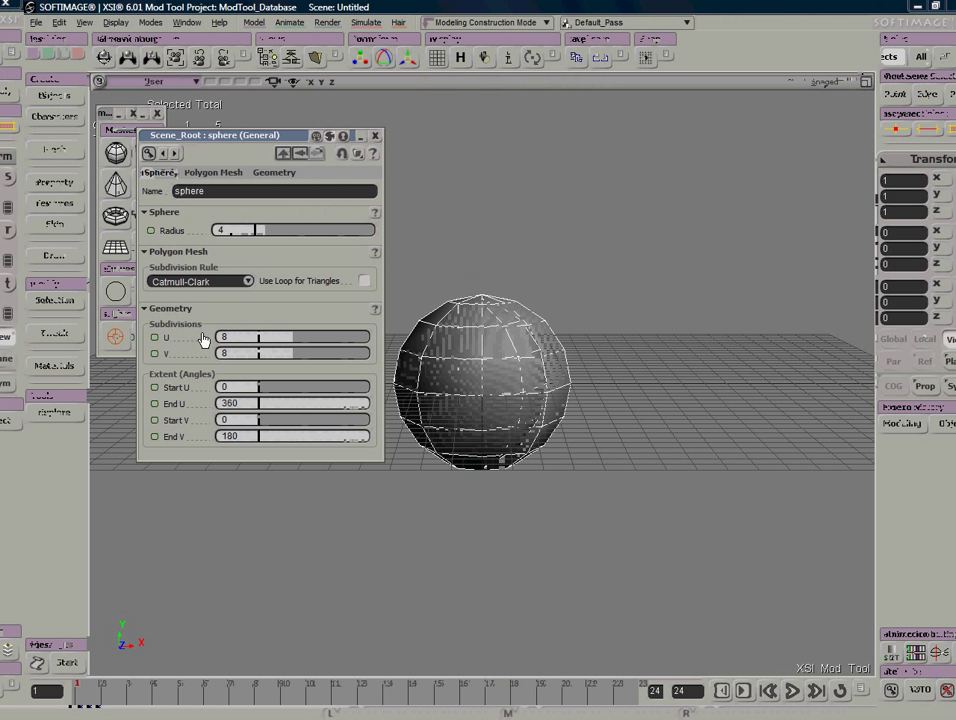
# Step: Try 24 and 200 as the sphere's U subdivision values
pyautogui.moveTo(265, 337); pyautogui.dragTo(363, 341)
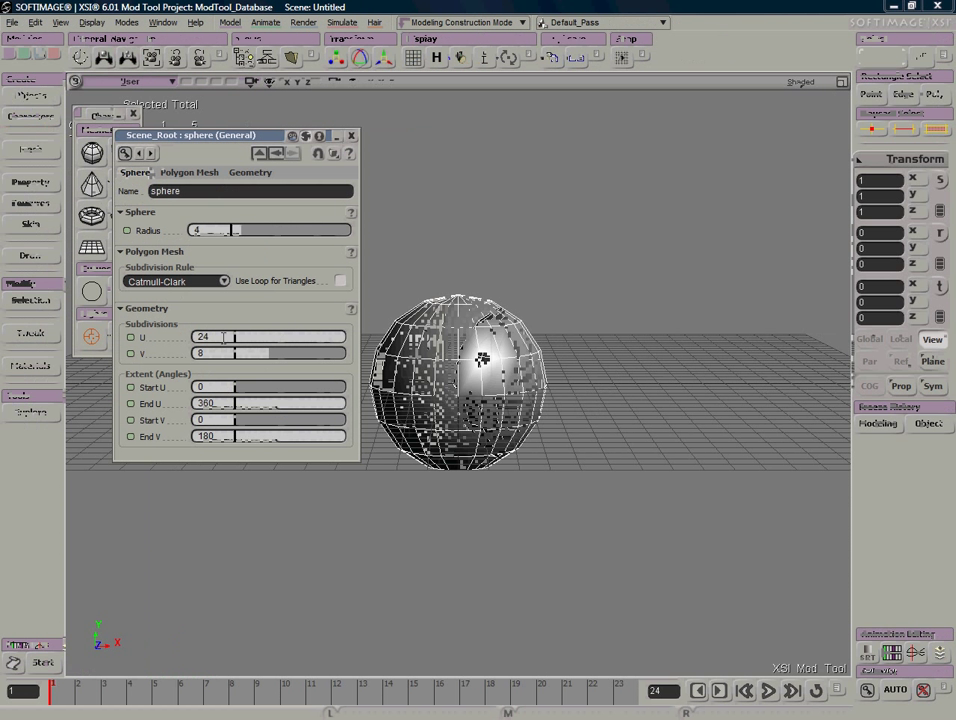
pyautogui.click(224, 336)
pyautogui.write('2')
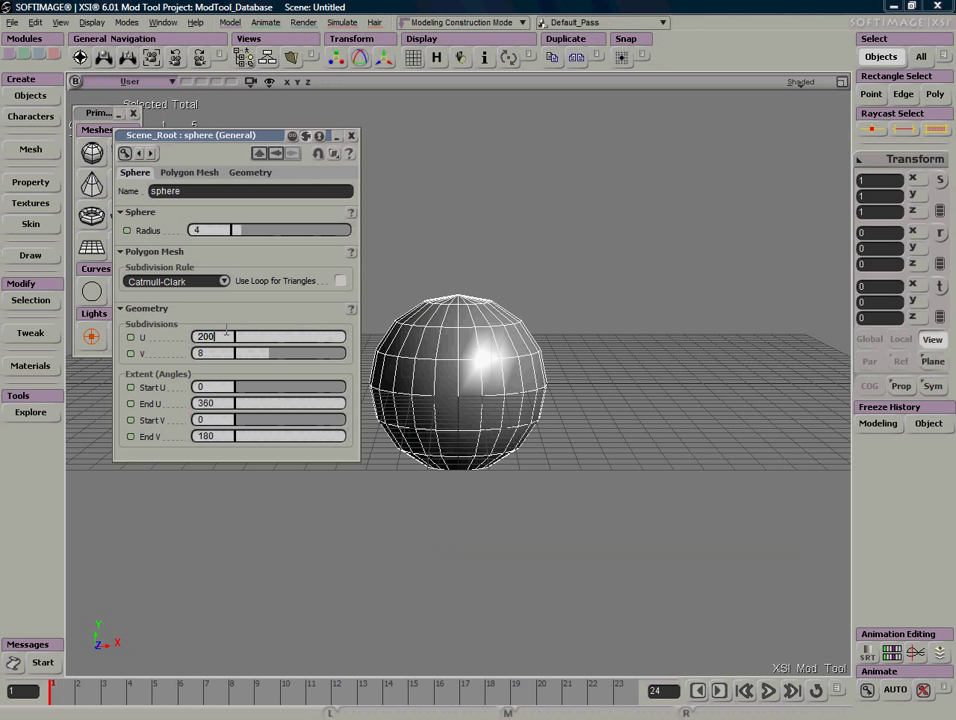
pyautogui.press('Return')
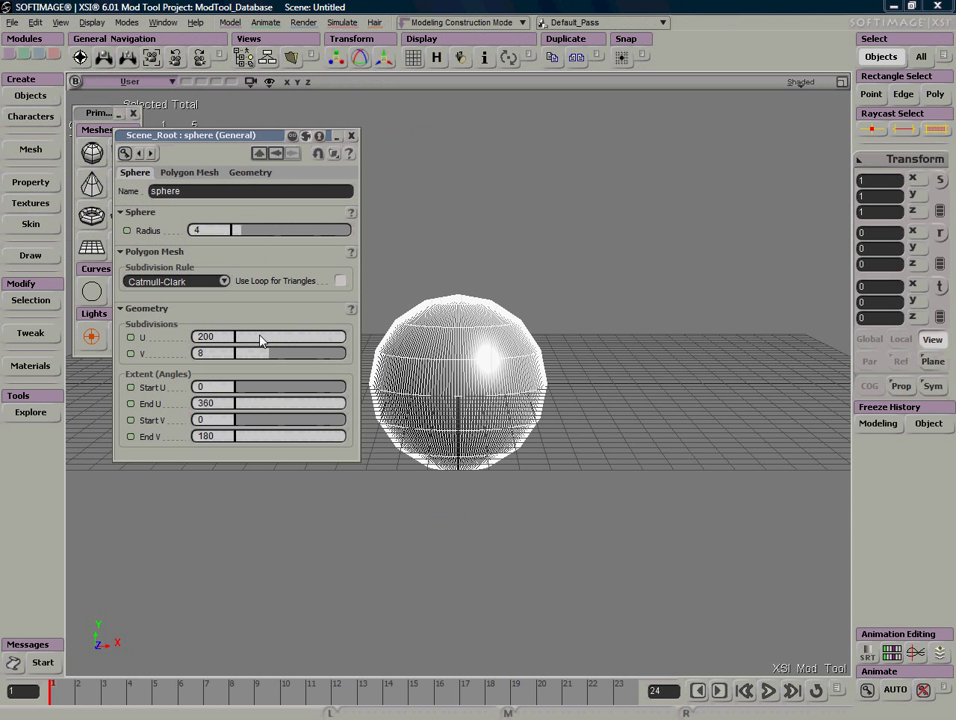
# Step: Try sphere subdivisions of 4 in U and 1 in V, and set both U and V to 24
pyautogui.moveTo(271, 336); pyautogui.dragTo(346, 339)
pyautogui.moveTo(244, 352); pyautogui.dragTo(175, 354)
pyautogui.moveTo(245, 356)
pyautogui.mouseDown()
pyautogui.moveTo(365, 356)
pyautogui.moveTo(233, 353)
pyautogui.mouseUp()
pyautogui.moveTo(319, 342); pyautogui.dragTo(249, 340)
pyautogui.press('s')
pyautogui.moveTo(450, 380); pyautogui.dragTo(497, 340, button='right')
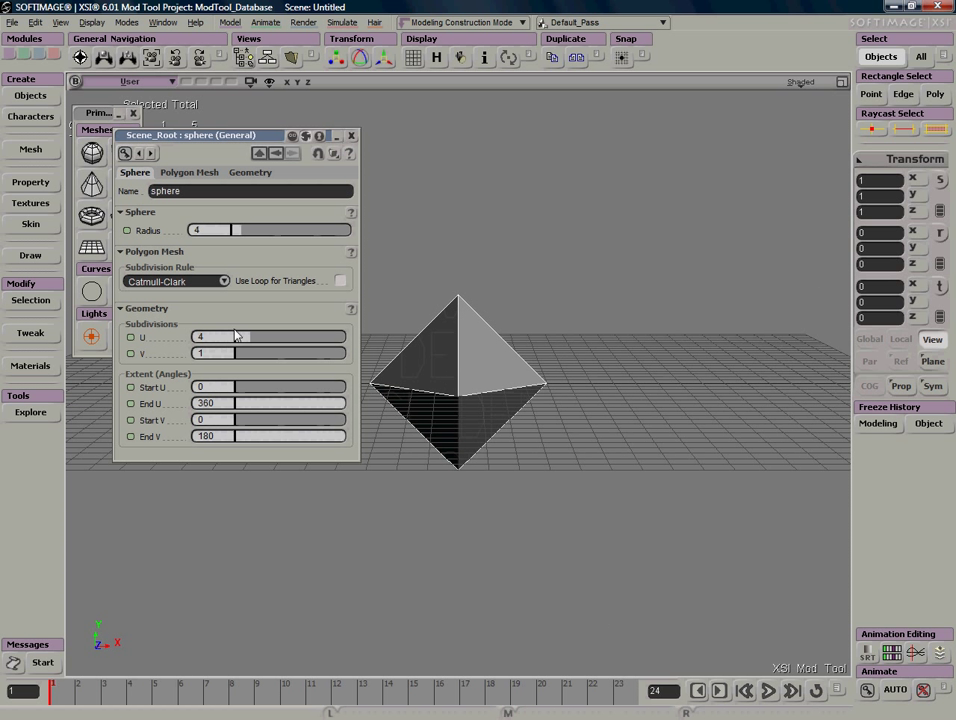
pyautogui.moveTo(232, 336); pyautogui.dragTo(413, 362)
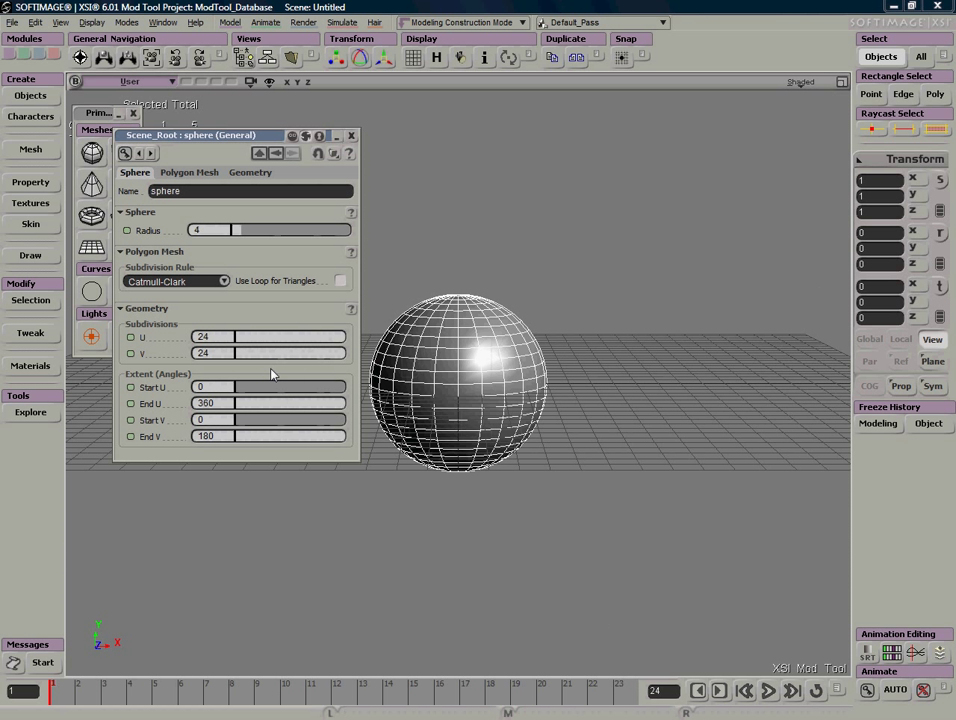
# Step: Try an End U angle of 180 on the sphere, and restore it to 360
pyautogui.moveTo(274, 410); pyautogui.dragTo(230, 418)
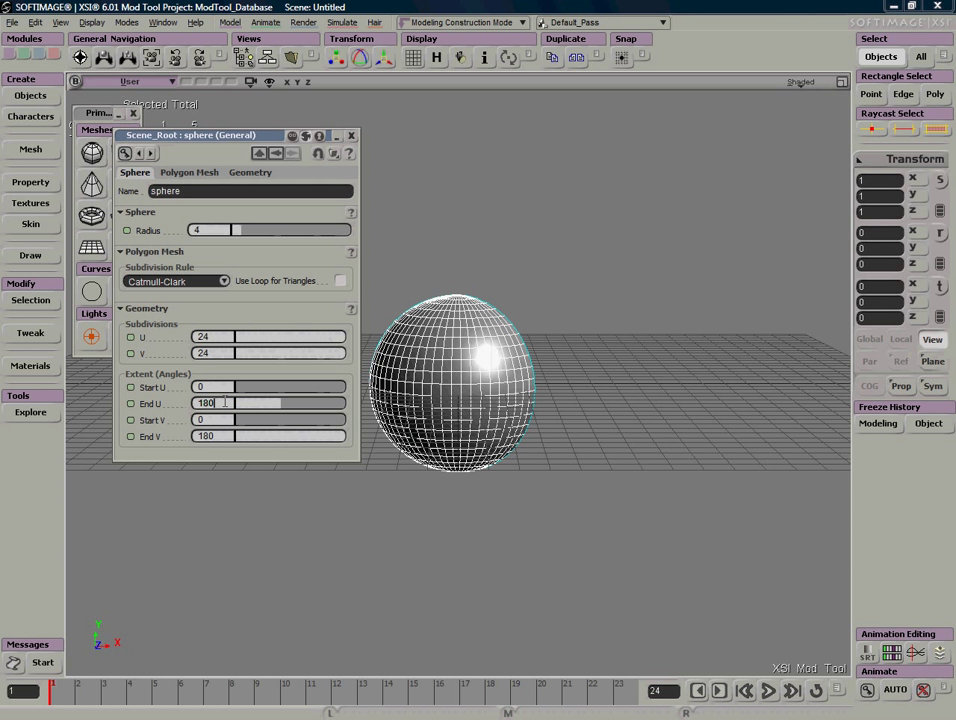
pyautogui.press('Return')
pyautogui.press('s')
pyautogui.moveTo(576, 408); pyautogui.dragTo(432, 415, button='right')
pyautogui.click(218, 402)
pyautogui.write('390')
pyautogui.press('Return')
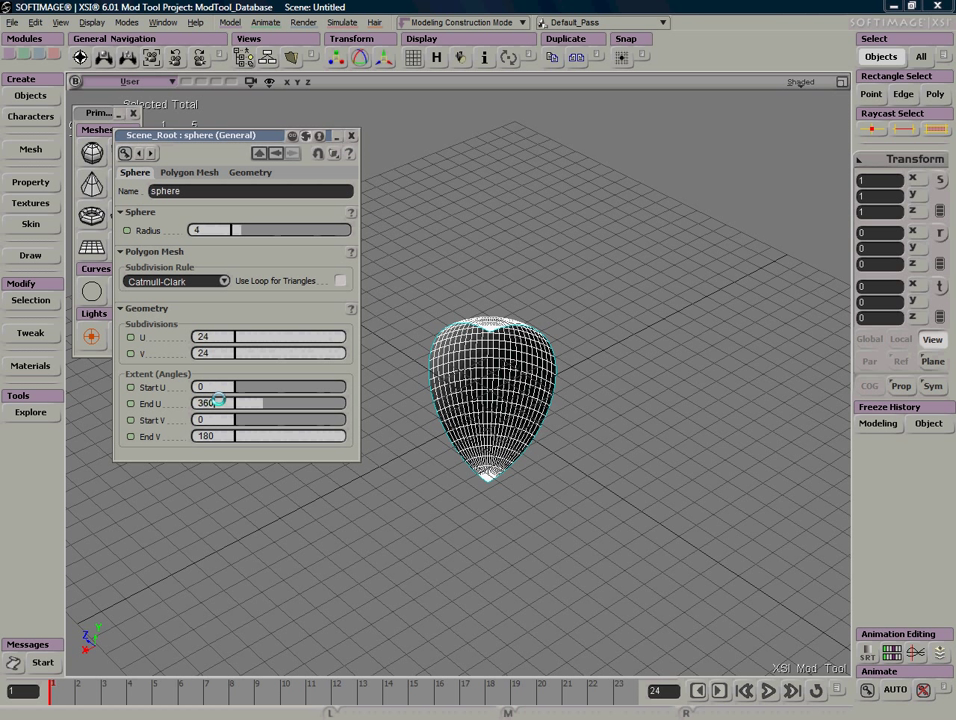
pyautogui.press('Return')
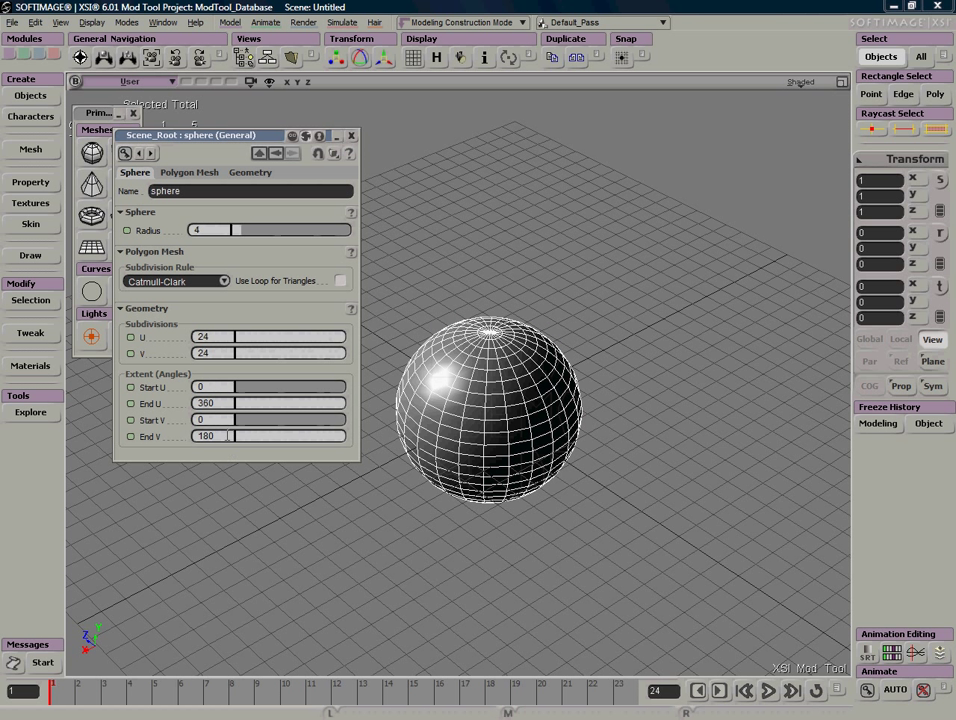
# Step: Try End V angles of 90 and 45 on the sphere, and restore the value to 180
pyautogui.moveTo(300, 437); pyautogui.dragTo(297, 436)
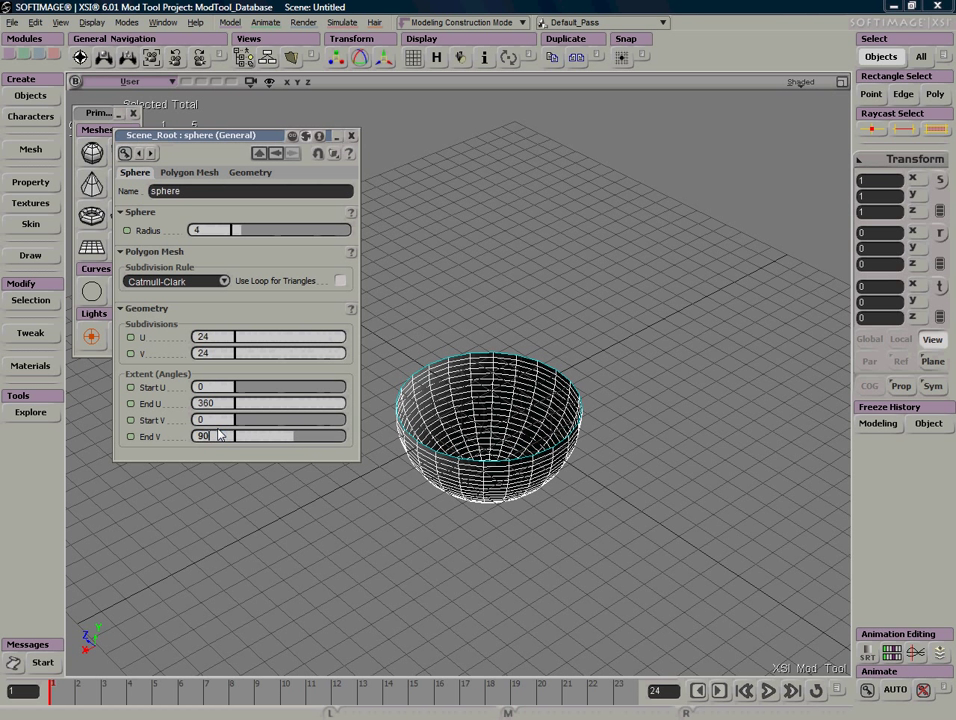
pyautogui.moveTo(499, 419); pyautogui.dragTo(540, 460, button='right')
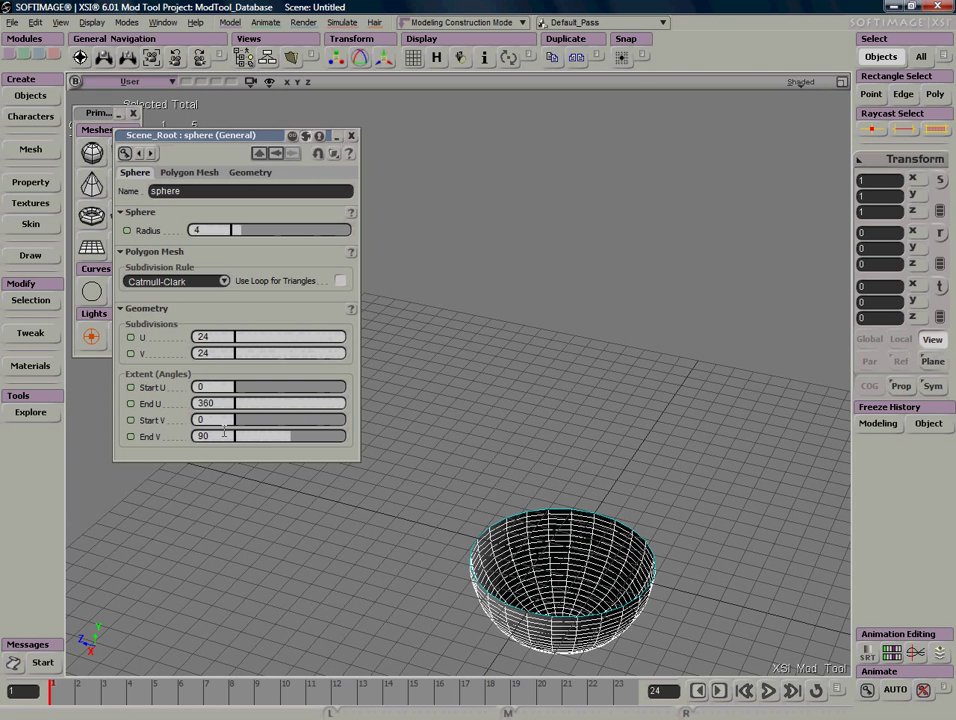
pyautogui.press('Return')
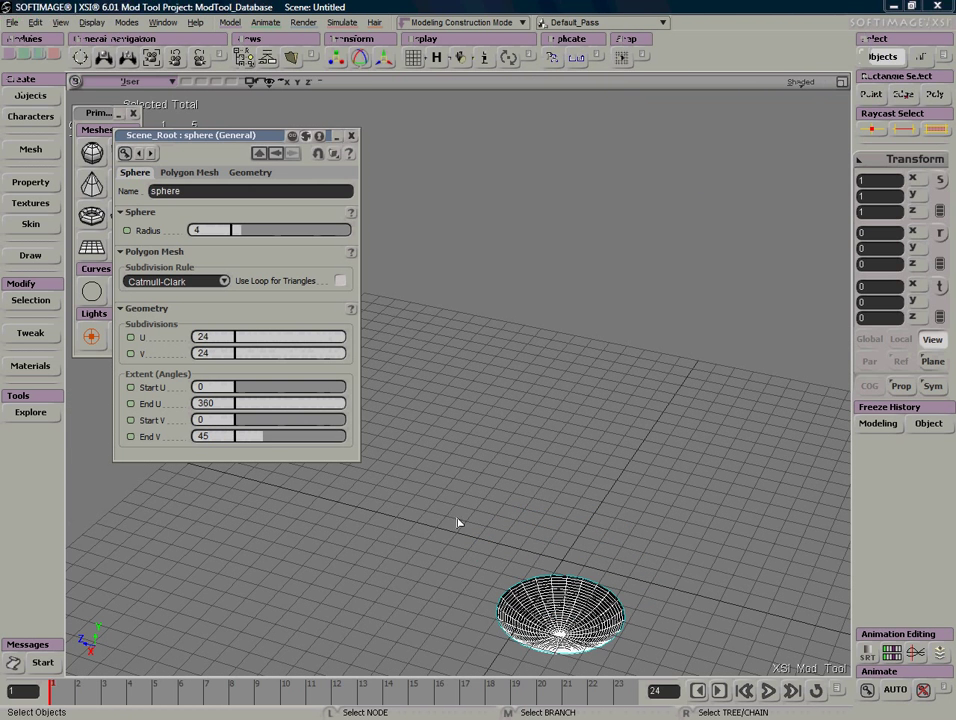
pyautogui.moveTo(506, 523); pyautogui.dragTo(297, 389, button='right')
pyautogui.click(214, 437)
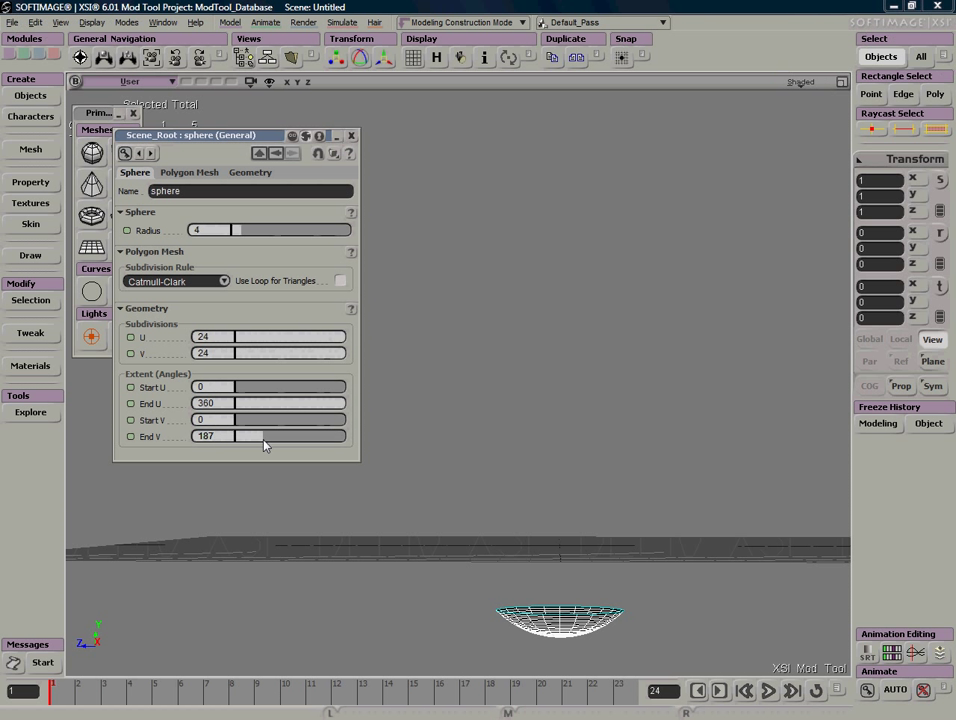
pyautogui.press('Return')
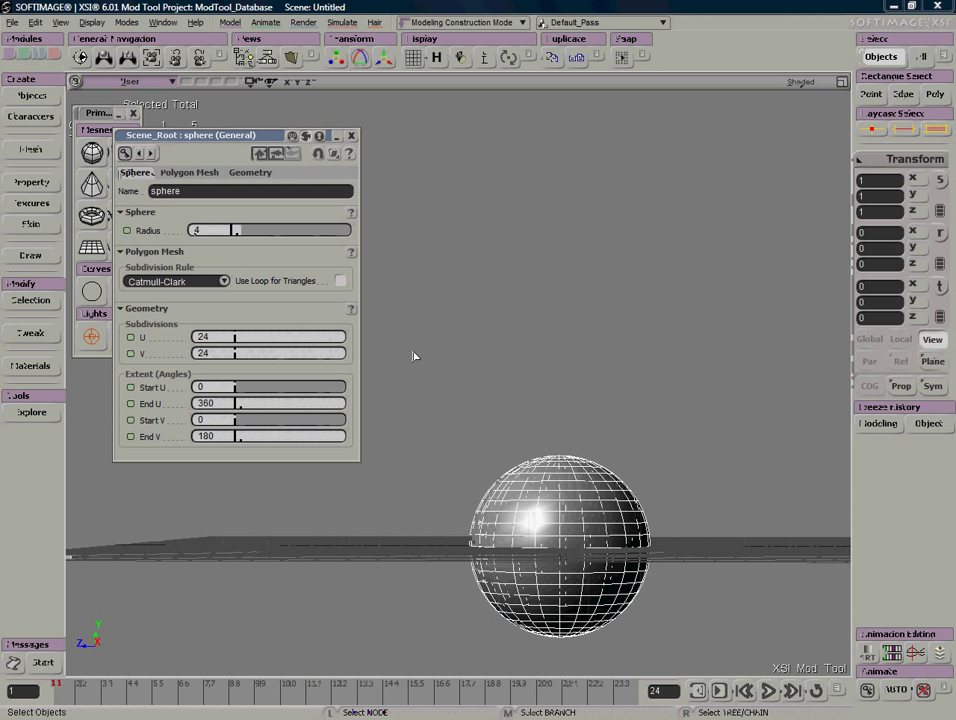
# Step: Close the sphere's properties and activate raycast point selection on its mesh
pyautogui.moveTo(644, 320); pyautogui.dragTo(606, 356, button='right')
pyautogui.moveTo(590, 340); pyautogui.dragTo(365, 166, button='middle')
pyautogui.click(349, 137)
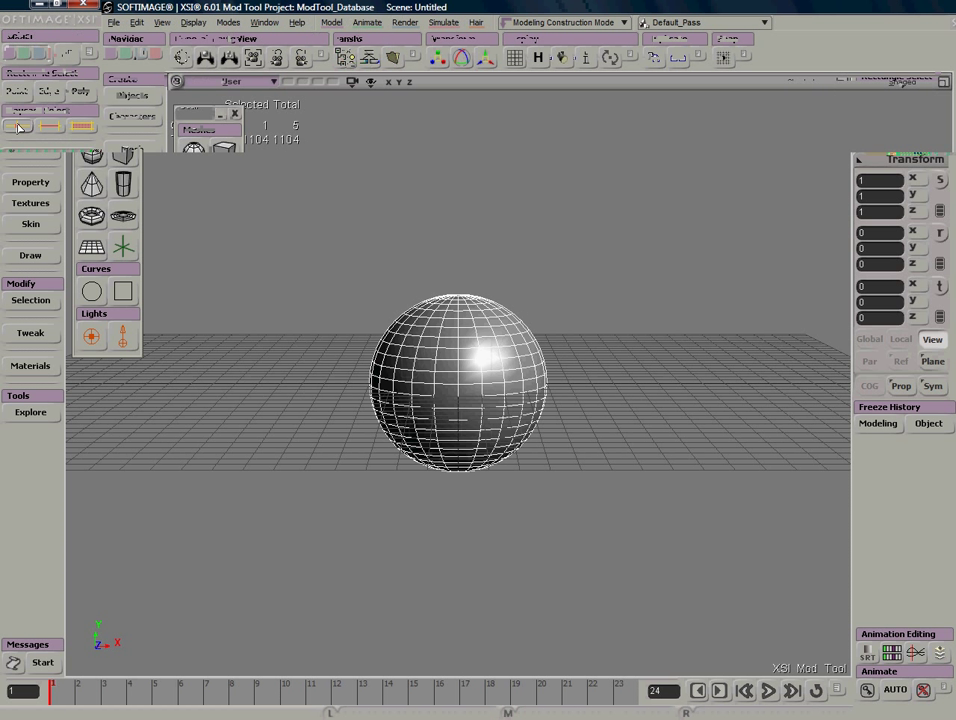
pyautogui.click(872, 130)
pyautogui.press('s')
pyautogui.moveTo(571, 310); pyautogui.dragTo(365, 333, button='middle')
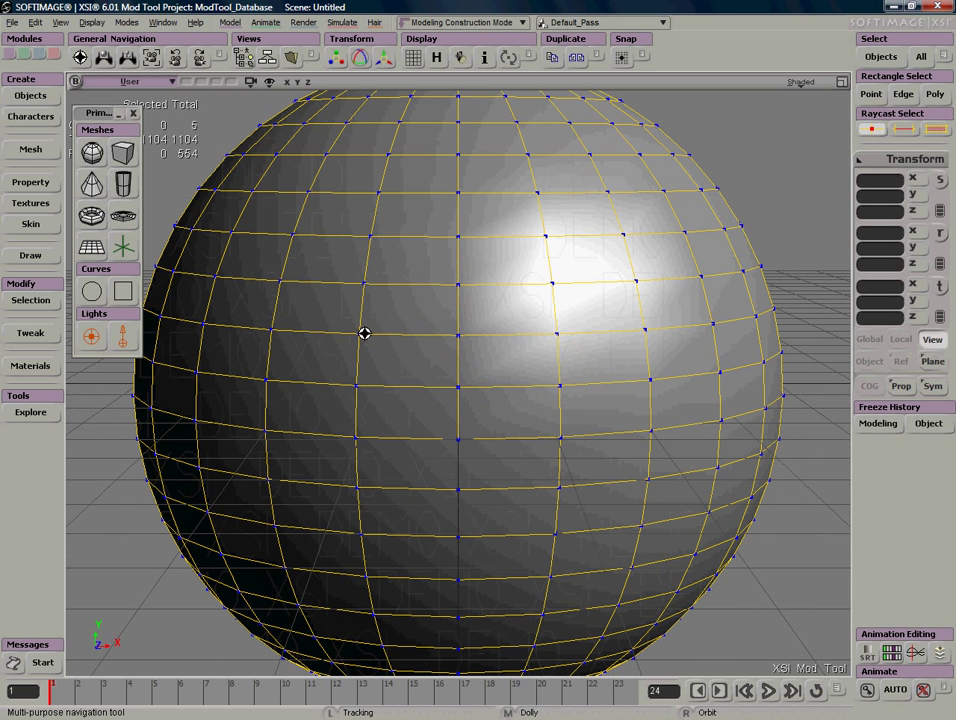
# Step: Select four adjacent points on the sphere's front and pull them outward to about Z 5.85
pyautogui.click(441, 399)
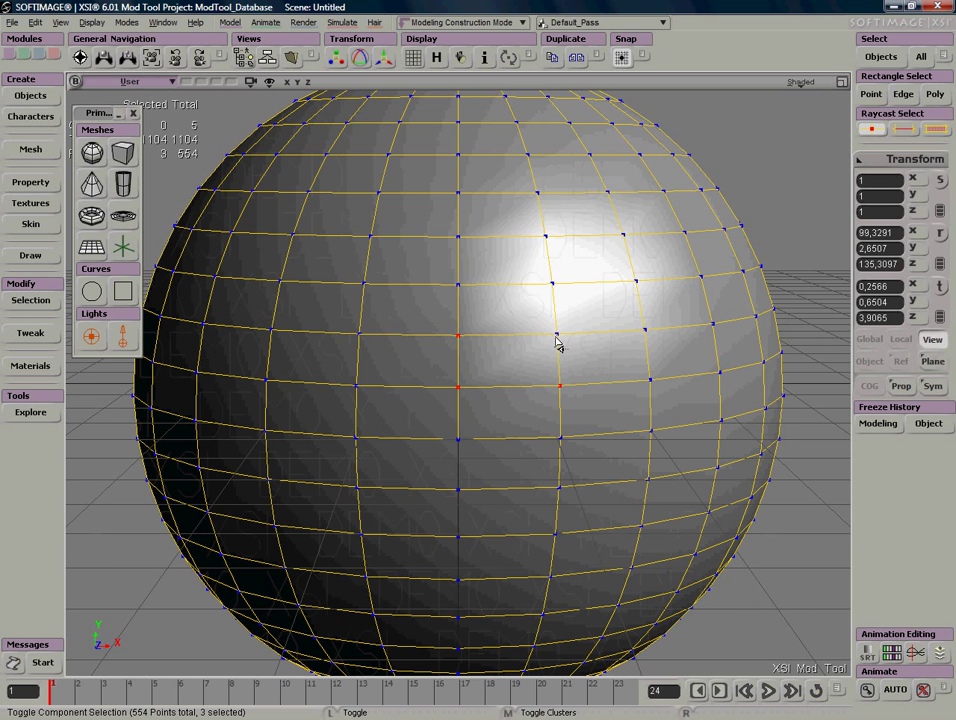
pyautogui.press('s')
pyautogui.moveTo(552, 367); pyautogui.dragTo(604, 391, button='right')
pyautogui.moveTo(586, 372); pyautogui.dragTo(770, 411)
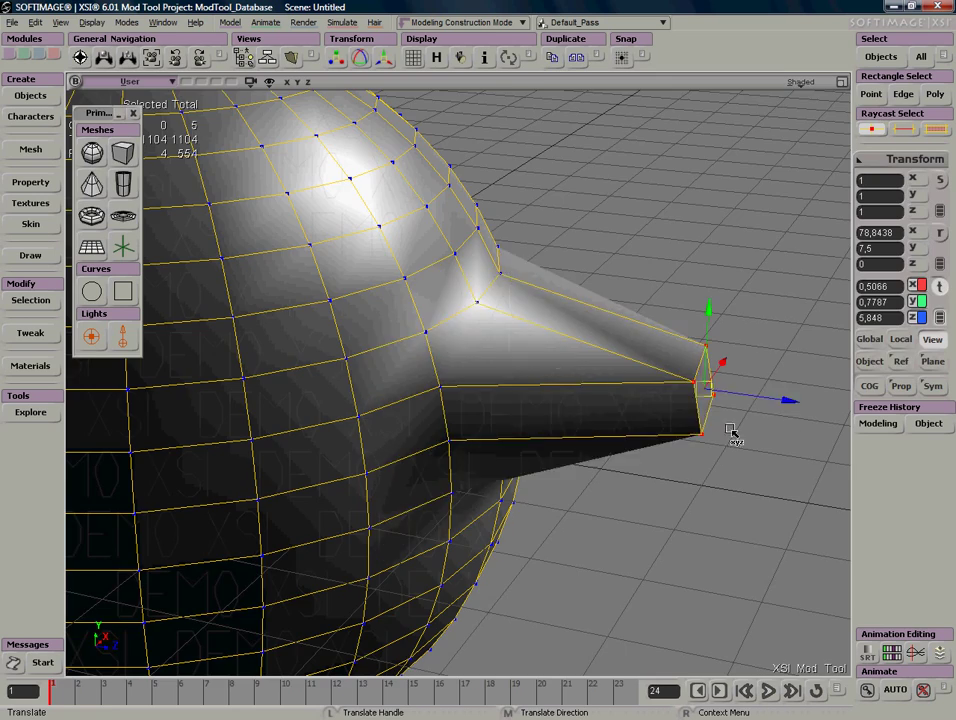
# Step: Scale up the four selected points so the protrusion ends in a wide rectangular face
pyautogui.press('s')
pyautogui.moveTo(668, 431); pyautogui.dragTo(430, 424, button='right')
pyautogui.press('v')
pyautogui.moveTo(531, 435); pyautogui.dragTo(435, 184, button='right')
pyautogui.press('x')
pyautogui.moveTo(408, 487); pyautogui.dragTo(813, 420)
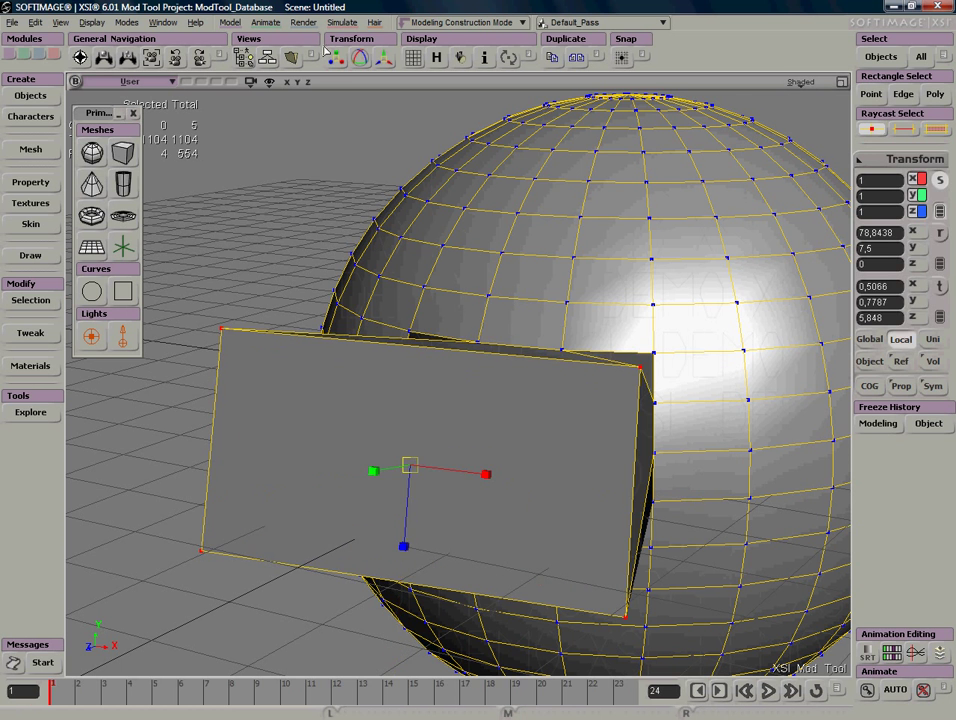
# Step: Rotate the protrusion's four selected end points, and undo the last rotation
pyautogui.click(363, 57)
pyautogui.moveTo(645, 347); pyautogui.dragTo(685, 446)
pyautogui.press('s')
pyautogui.moveTo(666, 454); pyautogui.dragTo(689, 405, button='right')
pyautogui.moveTo(691, 410); pyautogui.dragTo(697, 408)
pyautogui.hotkey('ctrl', 'z')
pyautogui.press('s')
pyautogui.moveTo(608, 444); pyautogui.dragTo(484, 299, button='right')
pyautogui.press('s')
# Step: Translate the four selected points along the Z axis to about 6.19
pyautogui.click(387, 60)
pyautogui.press('s')
pyautogui.moveTo(427, 512); pyautogui.dragTo(285, 470, button='right')
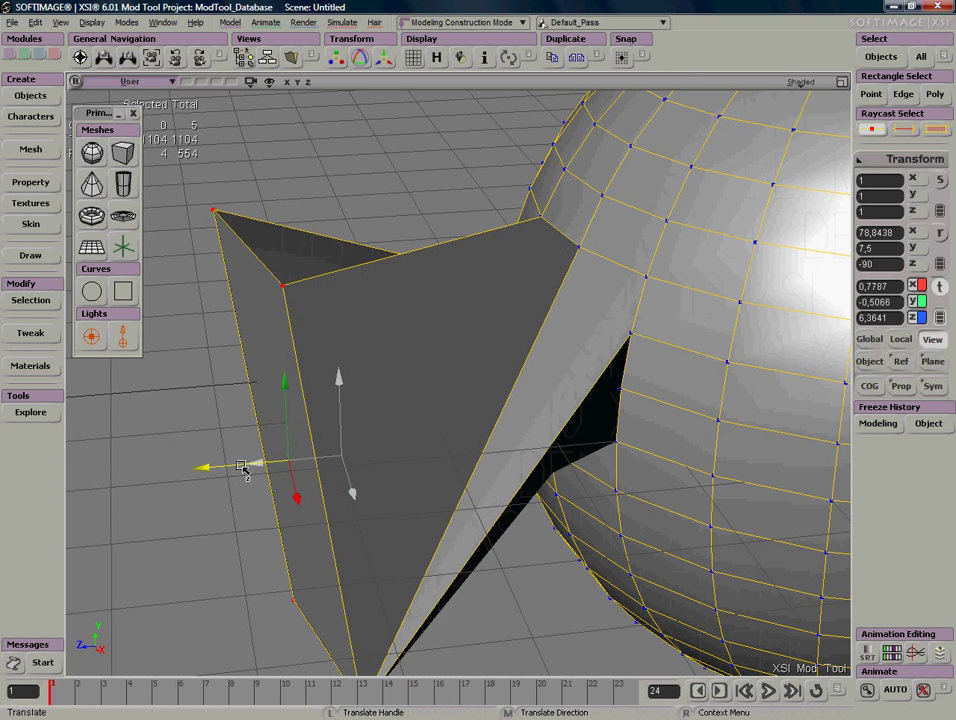
pyautogui.moveTo(289, 468); pyautogui.dragTo(250, 467)
pyautogui.press('x')
pyautogui.press('c')
pyautogui.press('v')
pyautogui.moveTo(360, 398); pyautogui.dragTo(444, 397, button='right')
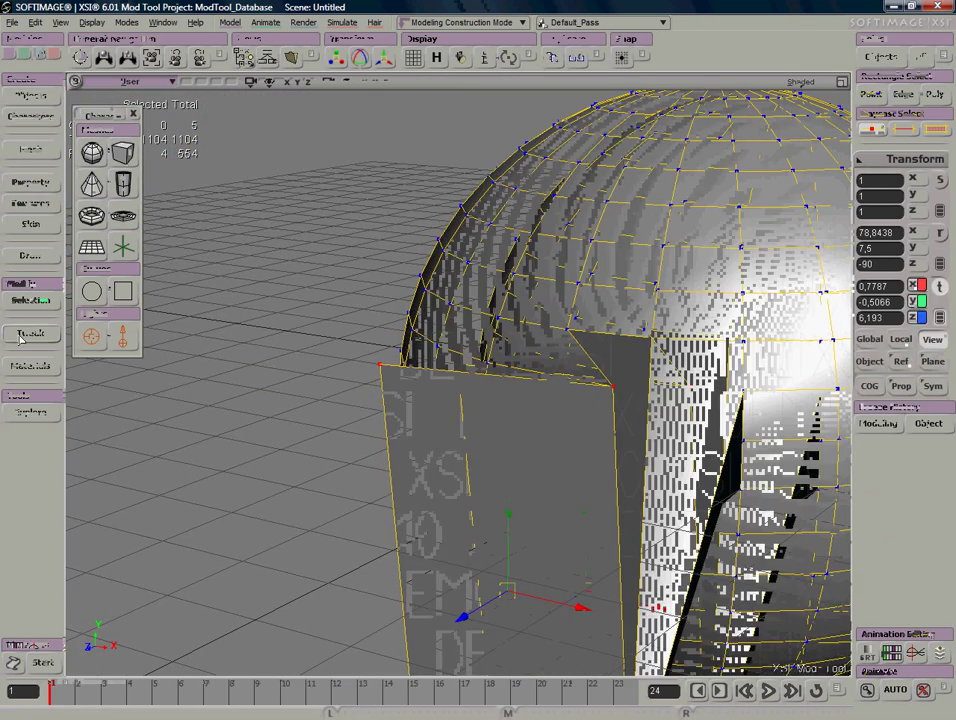
# Step: Use the Tweak tool to pull a corner of the protrusion and nearby sphere components outward
pyautogui.press('m')
pyautogui.moveTo(616, 390); pyautogui.dragTo(398, 141)
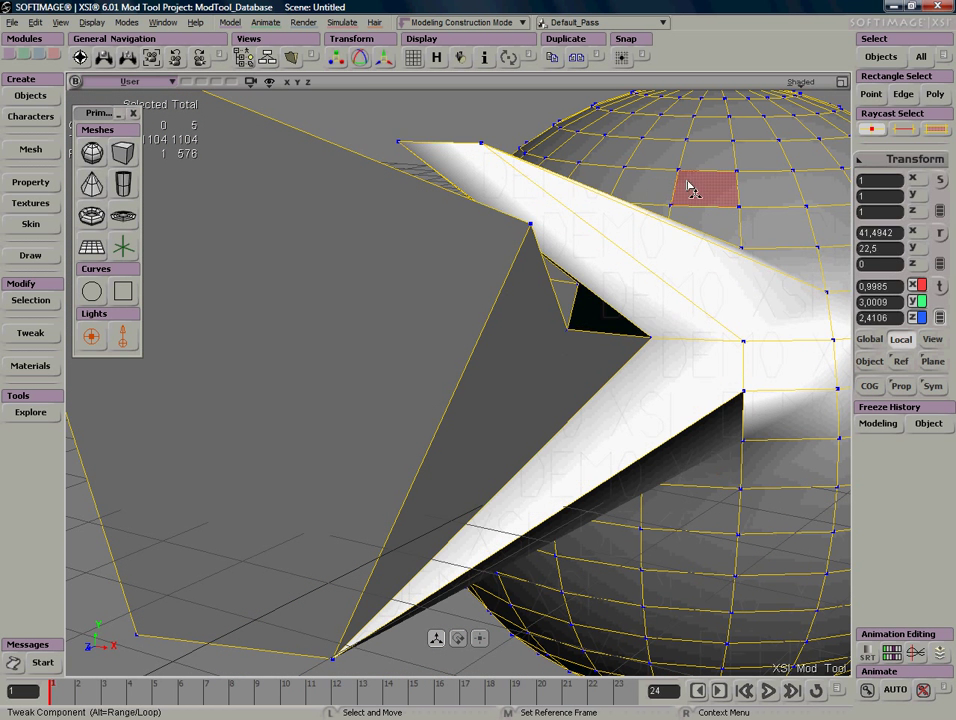
pyautogui.press('s')
pyautogui.moveTo(618, 102); pyautogui.dragTo(492, 322, button='right')
pyautogui.moveTo(488, 330); pyautogui.dragTo(510, 48)
# Step: Pull more components out of the sphere's surface with the Tweak tool
pyautogui.press('s')
pyautogui.moveTo(610, 222); pyautogui.dragTo(509, 485, button='right')
pyautogui.press('m')
pyautogui.moveTo(514, 486); pyautogui.dragTo(760, 298)
pyautogui.moveTo(422, 525); pyautogui.dragTo(514, 298)
# Step: Tweak many polygons and points around the sphere in different directions to form a cluster of long spikes
pyautogui.press('s')
pyautogui.moveTo(450, 532); pyautogui.dragTo(518, 342)
pyautogui.moveTo(518, 342); pyautogui.dragTo(792, 282, button='middle')
pyautogui.press('m')
pyautogui.moveTo(505, 372); pyautogui.dragTo(405, 541)
pyautogui.moveTo(425, 376); pyautogui.dragTo(175, 480)
pyautogui.moveTo(325, 389); pyautogui.dragTo(605, 519)
pyautogui.moveTo(576, 318); pyautogui.dragTo(776, 392)
pyautogui.moveTo(376, 266); pyautogui.dragTo(110, 334)
pyautogui.moveTo(370, 385); pyautogui.dragTo(319, 441)
pyautogui.moveTo(334, 565); pyautogui.dragTo(330, 569)
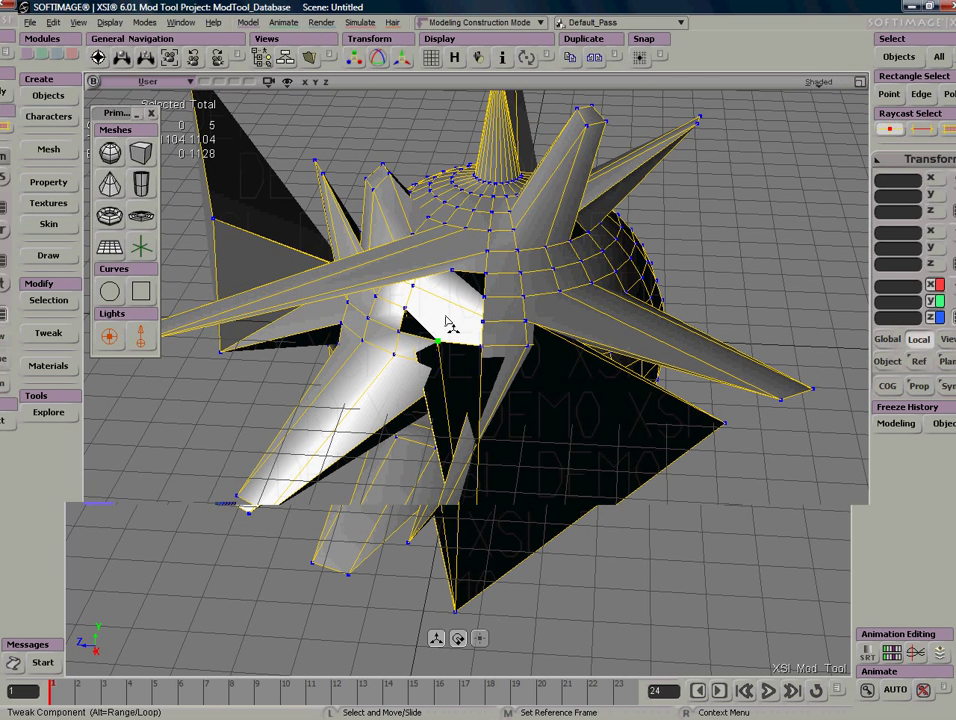
pyautogui.moveTo(434, 314); pyautogui.dragTo(384, 311)
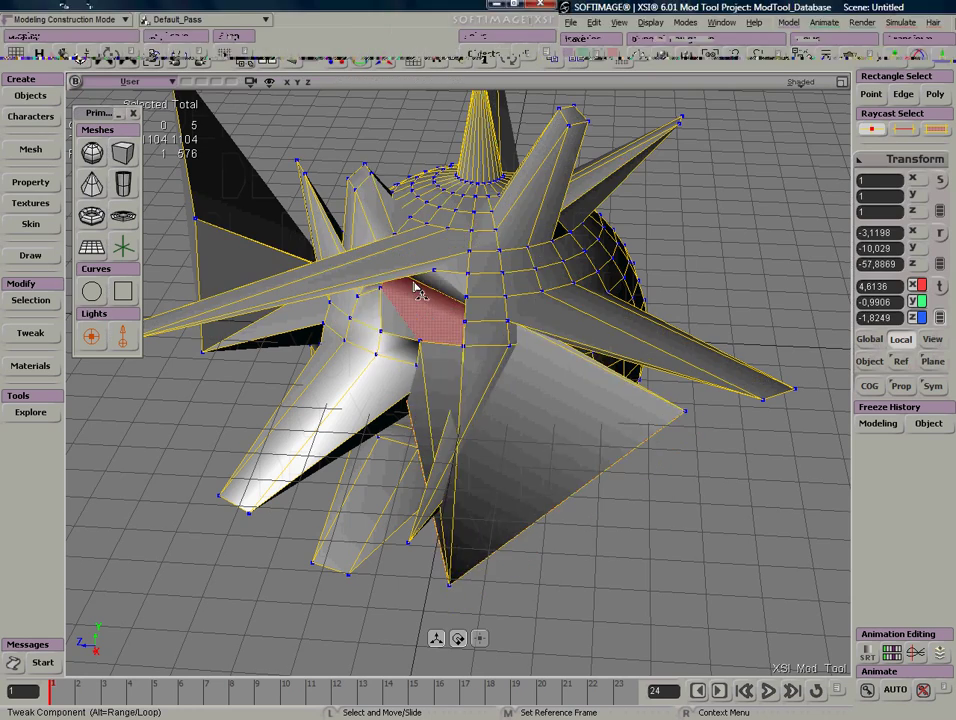
# Step: Pull another component downward on a different side of the spiky sphere
pyautogui.press('s')
pyautogui.moveTo(412, 340); pyautogui.dragTo(565, 297, button='right')
pyautogui.press('m')
pyautogui.moveTo(557, 288); pyautogui.dragTo(453, 705)
# Step: Weld several neighbouring points on the upper back of the sphere using the Tweak tool's weld mode
pyautogui.press('s')
pyautogui.moveTo(597, 508); pyautogui.dragTo(421, 683, button='right')
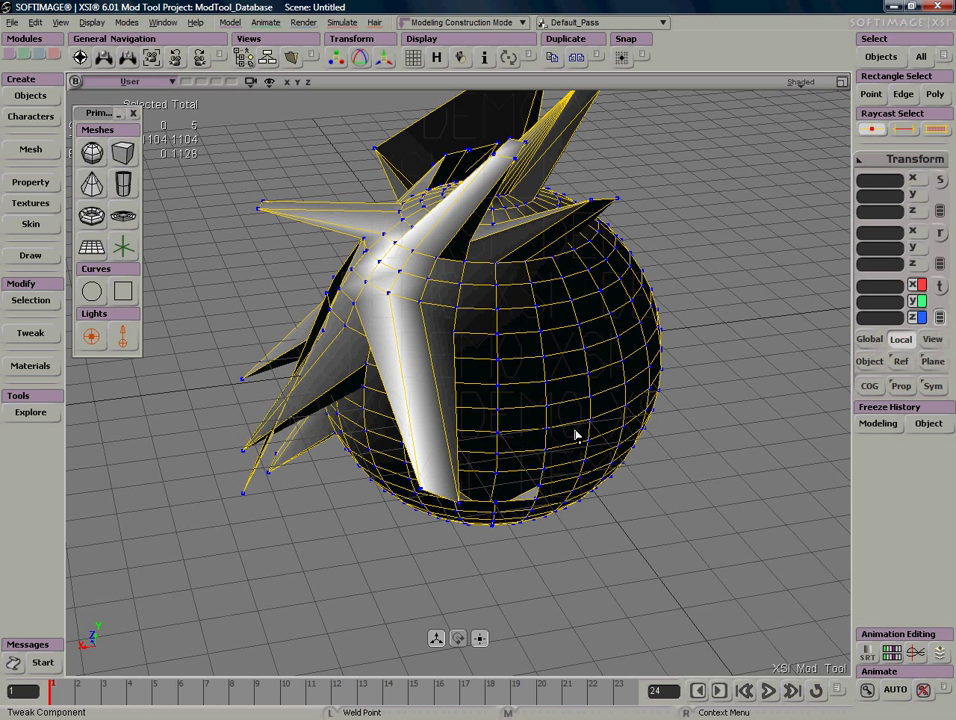
pyautogui.moveTo(589, 375); pyautogui.dragTo(762, 292)
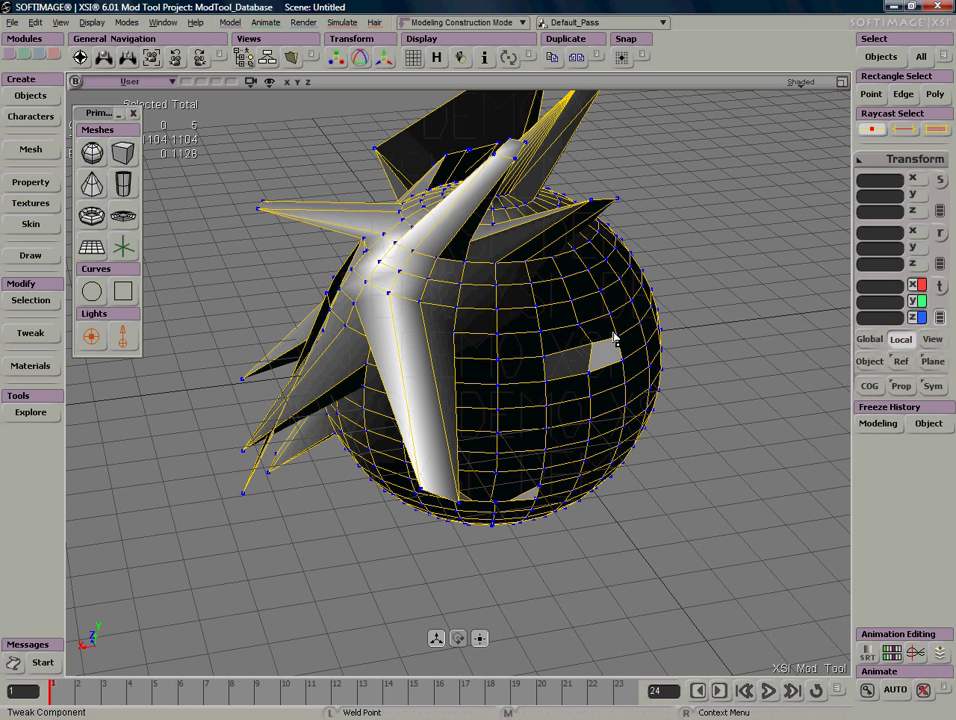
pyautogui.moveTo(613, 337); pyautogui.dragTo(645, 333)
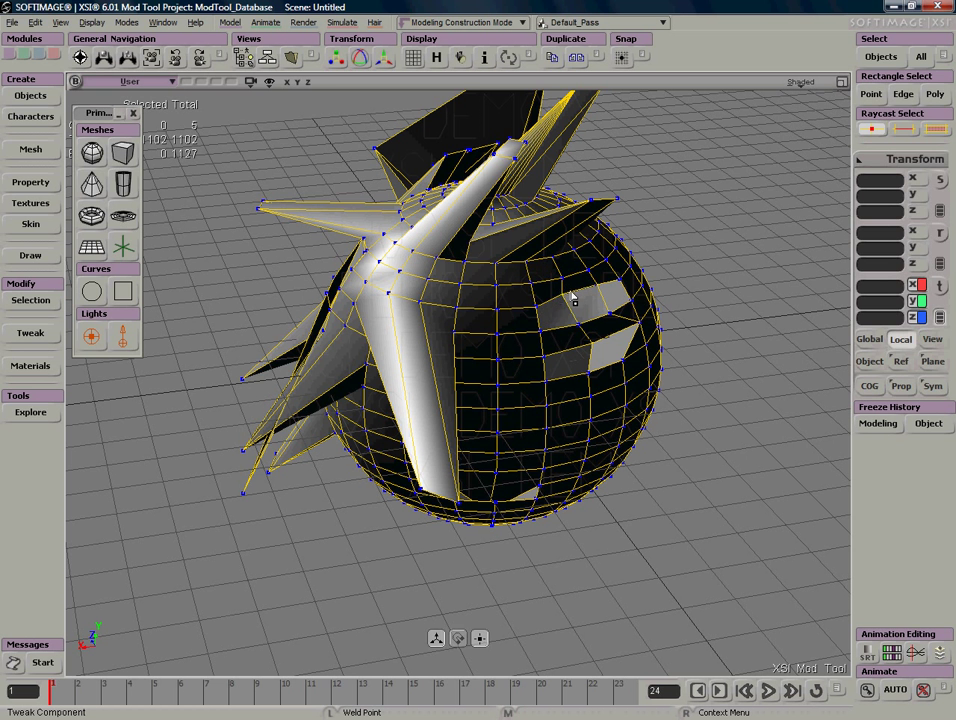
pyautogui.keyDown('ctrl'); pyautogui.moveTo(529, 294); pyautogui.dragTo(541, 318); pyautogui.keyUp('ctrl')
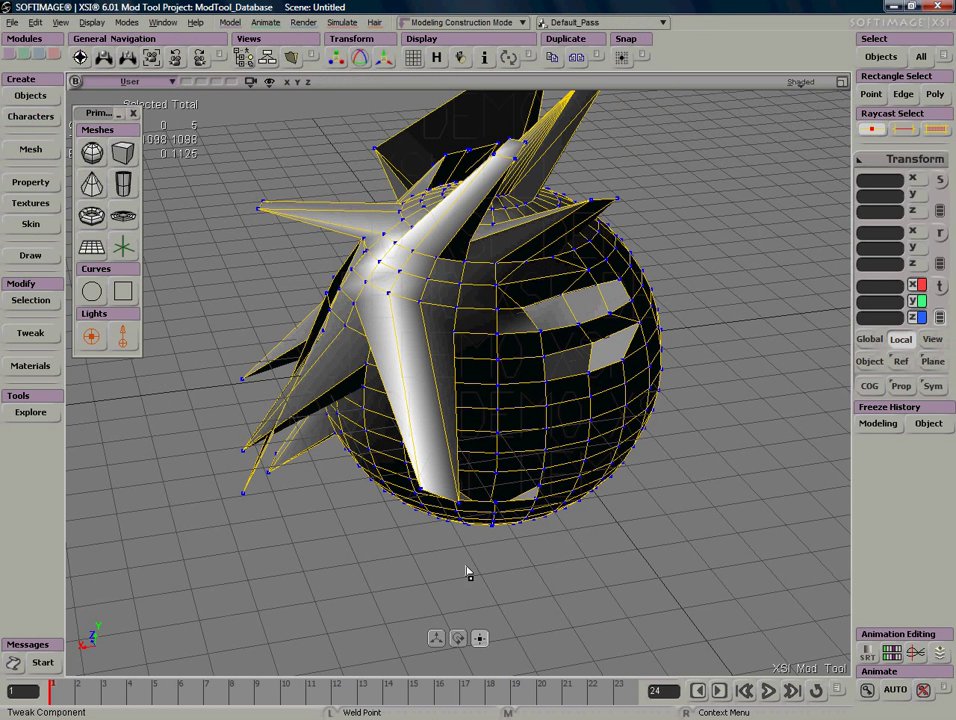
# Step: Switch to raycast edge selection, select four edges on the sphere's lower back and move them outward to about Z -5.92
pyautogui.press('s')
pyautogui.moveTo(448, 395); pyautogui.dragTo(644, 404, button='right')
pyautogui.press('m')
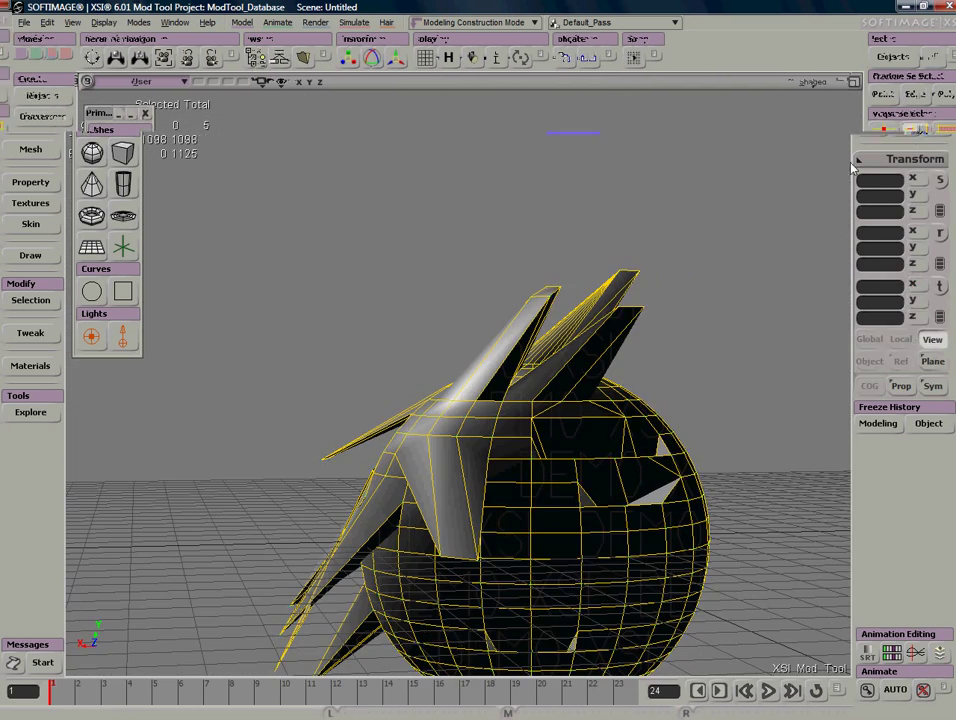
pyautogui.moveTo(566, 360); pyautogui.dragTo(523, 447, button='right')
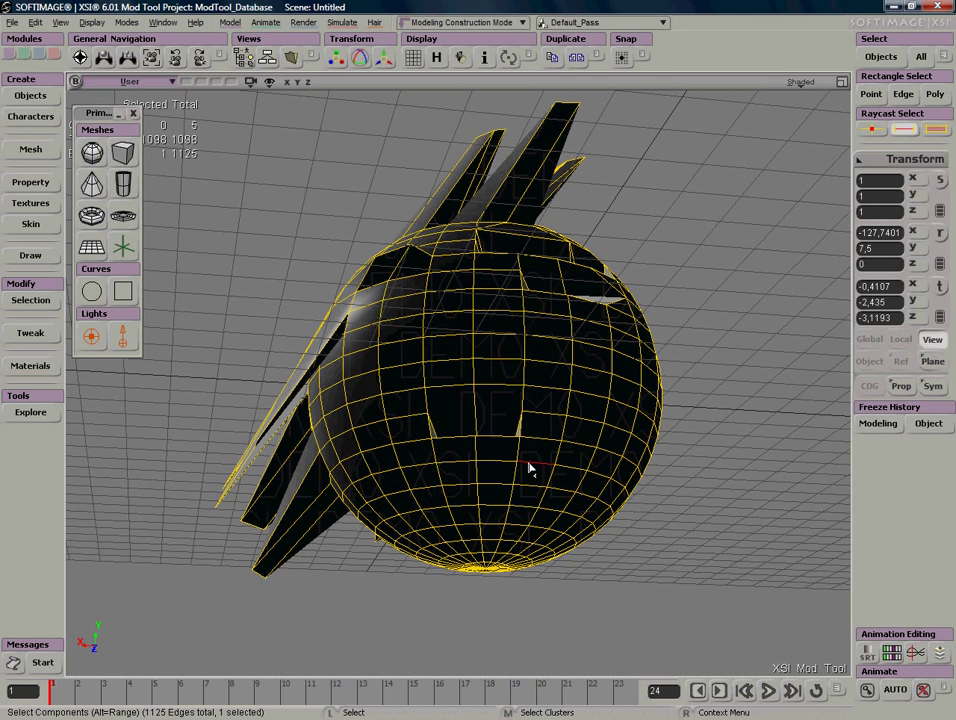
pyautogui.press('s')
pyautogui.moveTo(519, 522); pyautogui.dragTo(653, 397, button='right')
pyautogui.moveTo(653, 397); pyautogui.dragTo(421, 404, button='middle')
pyautogui.moveTo(572, 355); pyautogui.dragTo(617, 354, button='middle')
pyautogui.moveTo(617, 354); pyautogui.dragTo(585, 453, button='right')
pyautogui.press('s')
pyautogui.moveTo(489, 507); pyautogui.dragTo(535, 471, button='right')
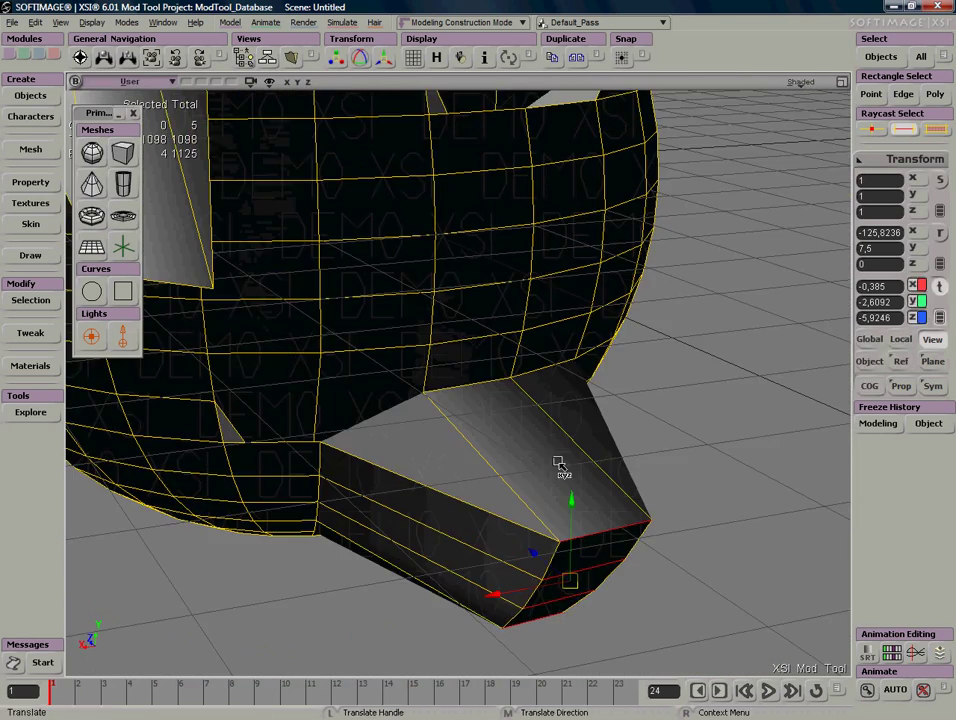
# Step: Delete the four selected edges and inspect the object with the viewport headlight on
pyautogui.press('Delete')
pyautogui.moveTo(536, 525)
pyautogui.mouseDown(button='right')
pyautogui.moveTo(465, 435)
pyautogui.moveTo(495, 440)
pyautogui.moveTo(463, 405)
pyautogui.moveTo(457, 435)
pyautogui.moveTo(469, 461)
pyautogui.moveTo(480, 405)
pyautogui.moveTo(538, 390)
pyautogui.moveTo(565, 423)
pyautogui.mouseUp(button='right')
pyautogui.press('s')
pyautogui.press('space')
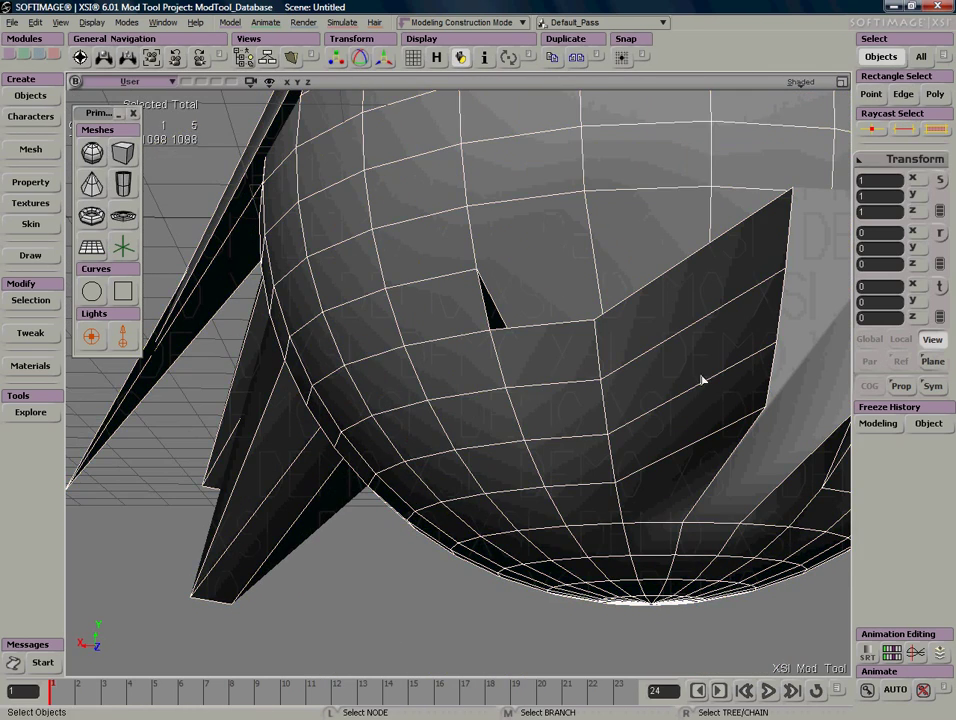
pyautogui.press('s')
pyautogui.moveTo(659, 412); pyautogui.dragTo(706, 283, button='right')
pyautogui.press('s')
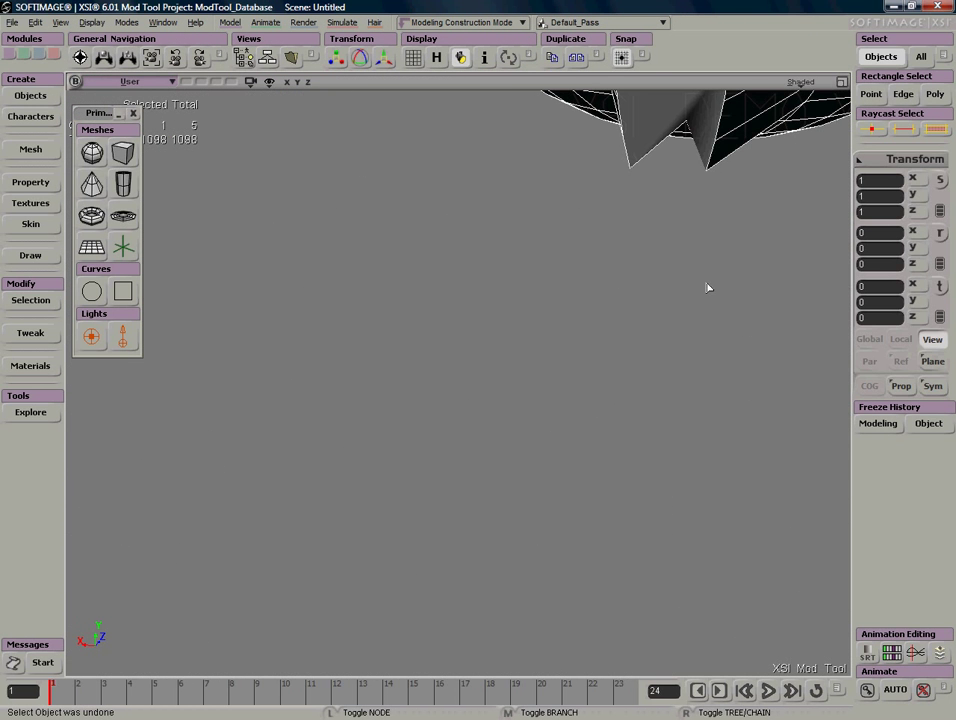
# Step: Undo the recent changes back to before the four edges were moved and deleted
pyautogui.hotkey('ctrl', 'z')
pyautogui.hotkey('ctrl', 'z')
pyautogui.hotkey('ctrl', 'z')
pyautogui.hotkey('ctrl', 'z')
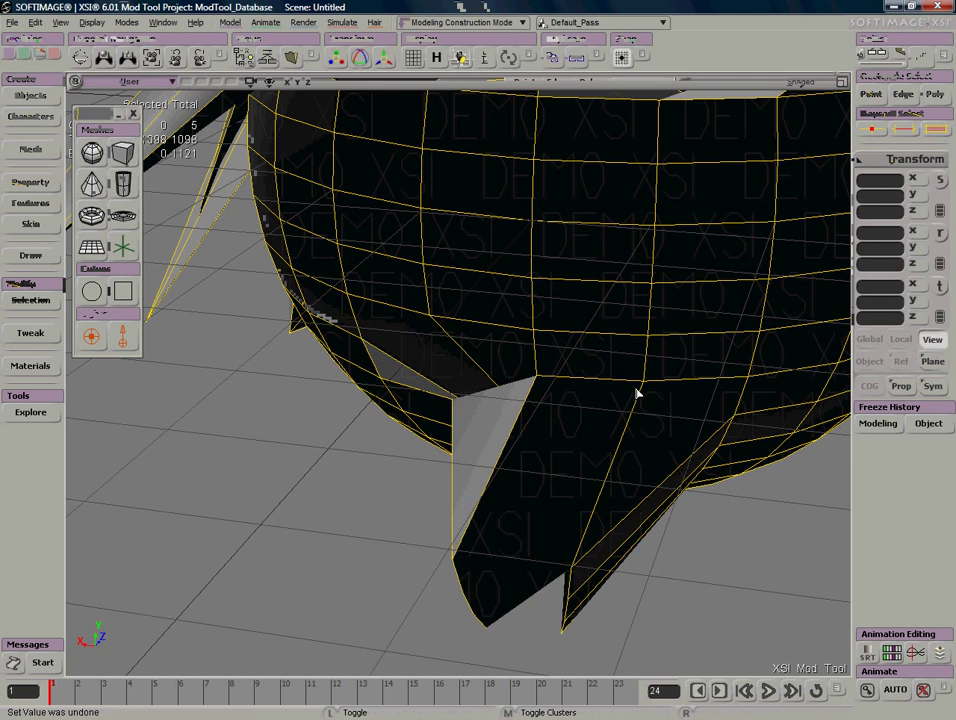
pyautogui.hotkey('ctrl', 'z')
pyautogui.hotkey('ctrl', 'z')
# Step: Turn on the viewport headlight and reselect the sphere in object selection mode
pyautogui.press('space')
pyautogui.moveTo(352, 529); pyautogui.dragTo(310, 588)
pyautogui.press('s')
pyautogui.moveTo(312, 587); pyautogui.dragTo(424, 403, button='right')
pyautogui.click(461, 59)
pyautogui.moveTo(456, 200); pyautogui.dragTo(627, 296, button='right')
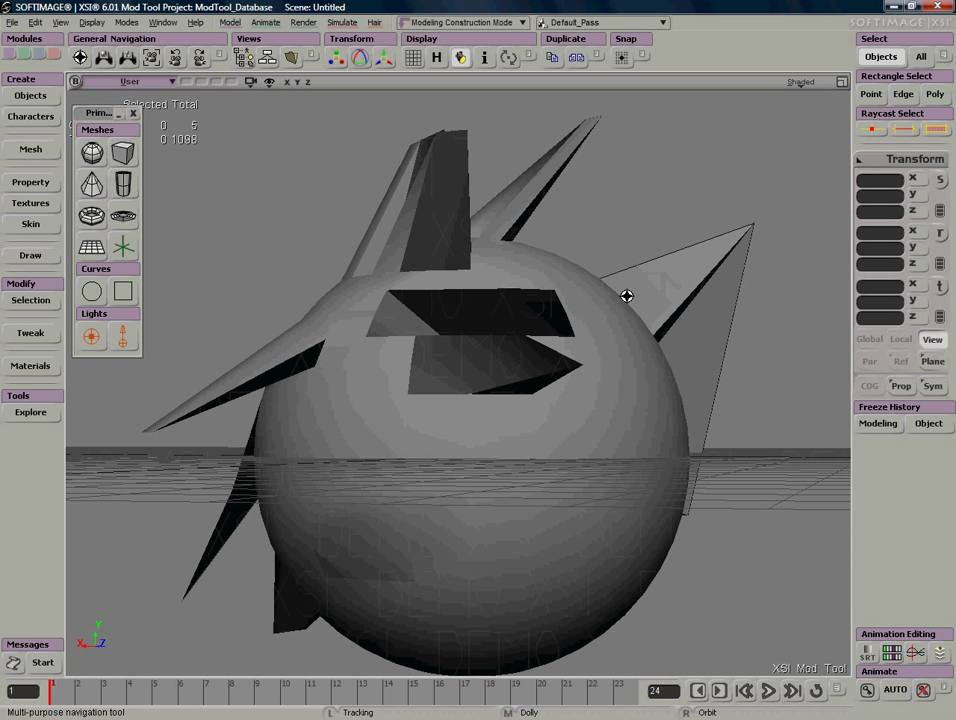
pyautogui.click(551, 443)
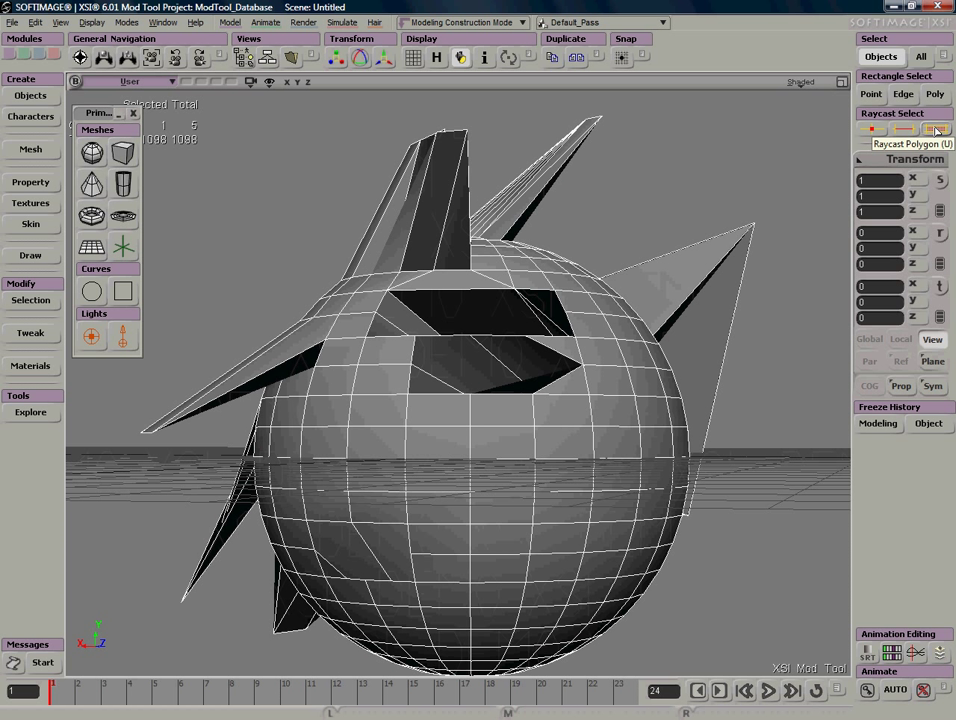
# Step: Use raycast polygon selection to pick single polygons and select the horizontal polygon loop around the sphere's middle
pyautogui.click(937, 131)
pyautogui.click(540, 440)
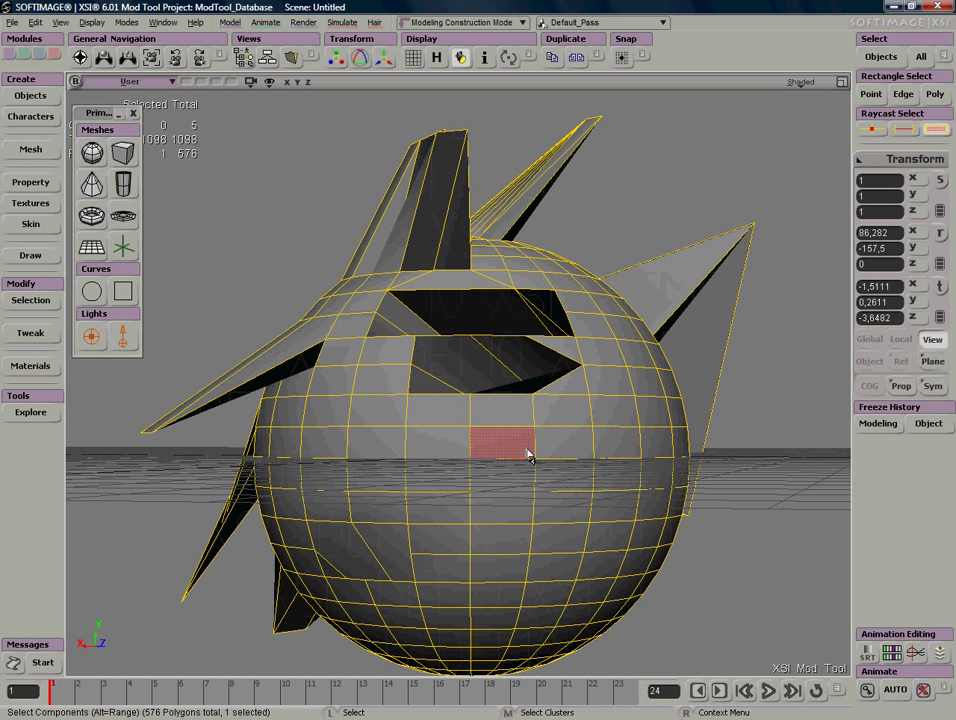
pyautogui.press('s')
pyautogui.moveTo(544, 436); pyautogui.dragTo(562, 425, button='right')
pyautogui.click(558, 436)
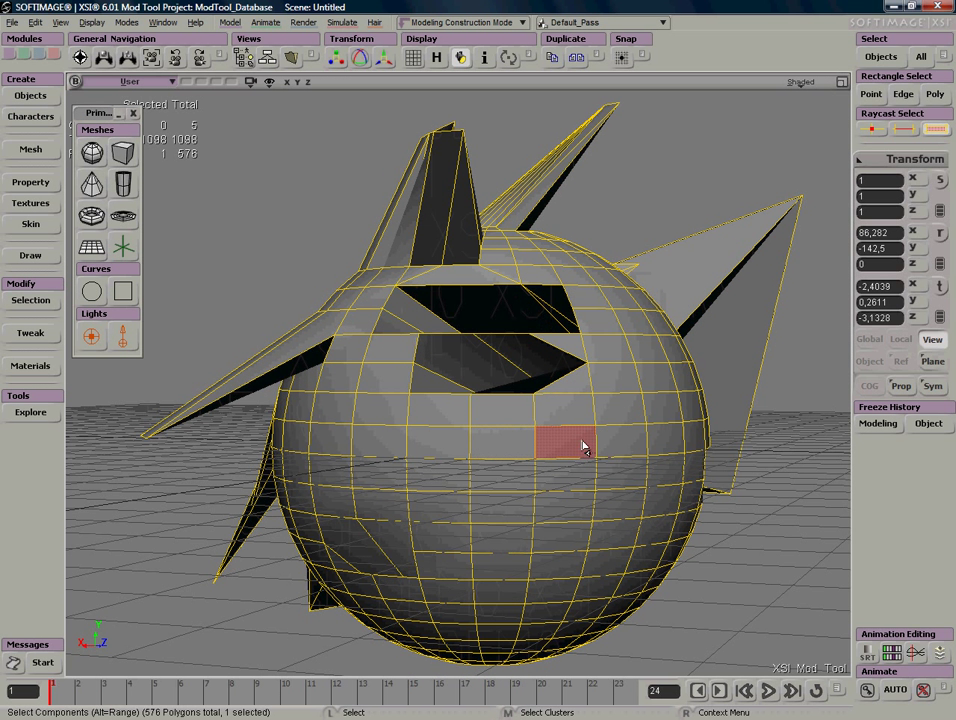
pyautogui.keyDown('alt'); pyautogui.middleClick(528, 447); pyautogui.keyUp('alt')
pyautogui.press('s')
pyautogui.moveTo(545, 434); pyautogui.dragTo(508, 380, button='right')
pyautogui.press('s')
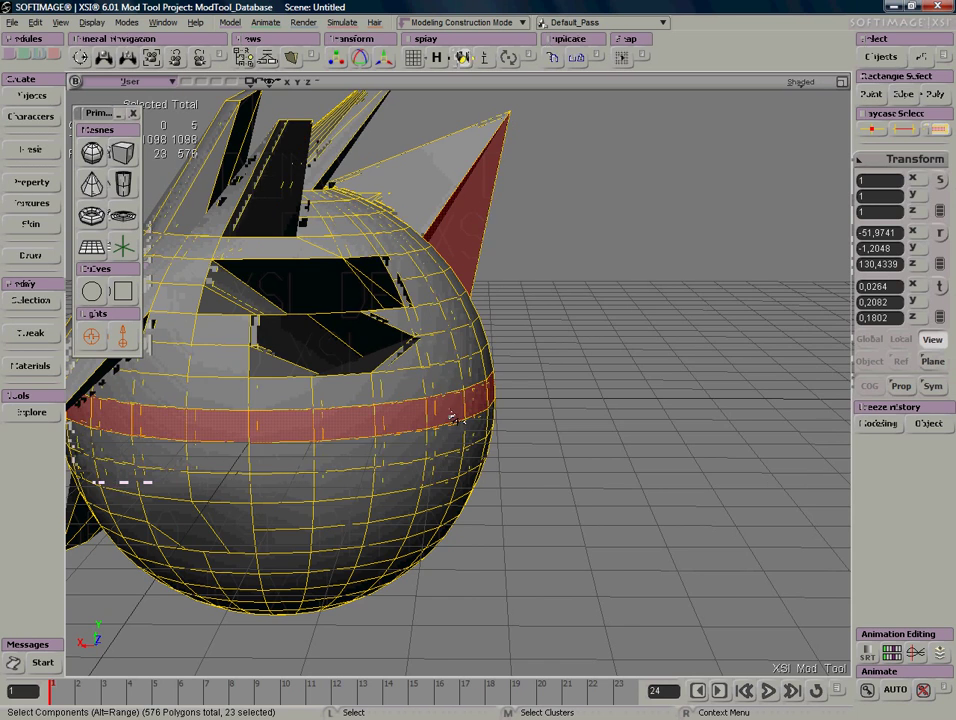
# Step: Scale the selected polygon loop outward into a wide ring around the sphere
pyautogui.press('s')
pyautogui.moveTo(449, 412)
pyautogui.mouseDown(button='right')
pyautogui.moveTo(500, 419)
pyautogui.moveTo(457, 425)
pyautogui.mouseUp(button='right')
pyautogui.press('x')
pyautogui.moveTo(322, 397); pyautogui.dragTo(418, 373)
pyautogui.press('s')
pyautogui.moveTo(418, 373); pyautogui.dragTo(388, 404, button='right')
# Step: Select a second polygon loop on the sphere's lower part, widen it into a smaller disc, and deselect the object
pyautogui.press('space')
pyautogui.click(935, 131)
pyautogui.click(298, 489)
pyautogui.moveTo(360, 489); pyautogui.dragTo(318, 518, button='right')
pyautogui.moveTo(405, 531); pyautogui.dragTo(472, 263, button='right')
pyautogui.click(534, 169)
pyautogui.press('s')
pyautogui.moveTo(534, 169); pyautogui.dragTo(644, 327, button='right')
pyautogui.moveTo(712, 248); pyautogui.dragTo(487, 411, button='right')
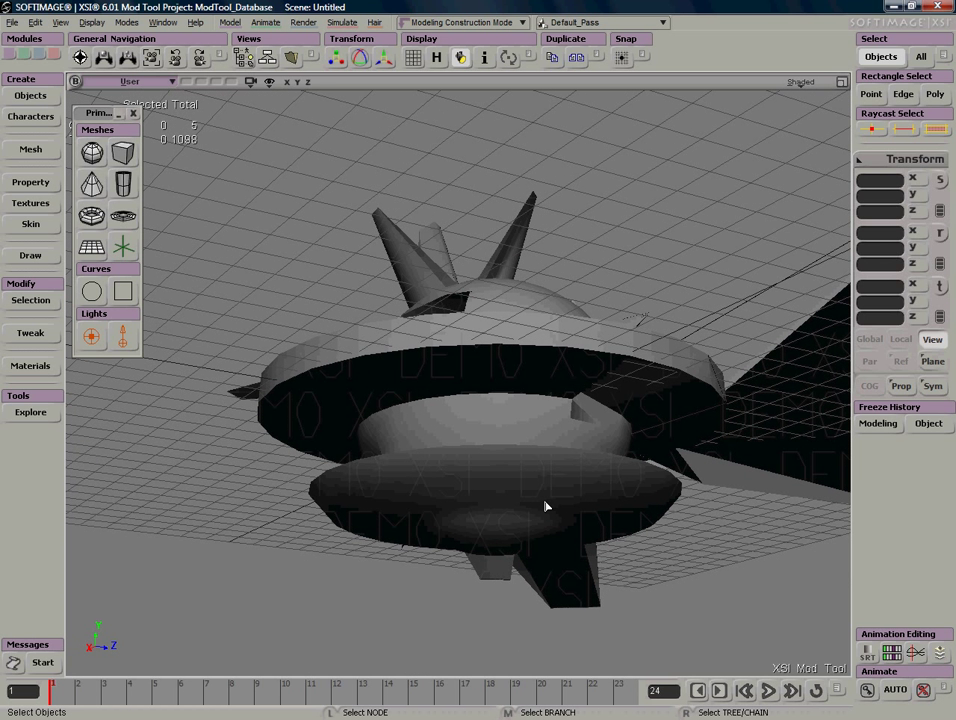